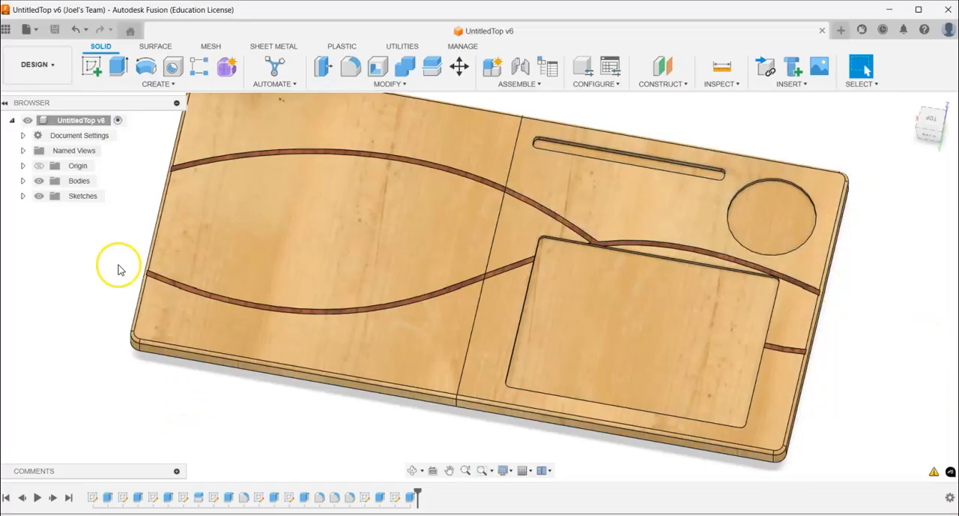
- Inspect the recessed pocket's corner on the board and switch to the Manufacture workspace
{"action": "middle_click_drag", "start_coordinate": [388, 342], "coordinate": [514, 257], "text": "shift"}
{"action": "scroll", "coordinate": [542, 261], "scroll_direction": "up", "scroll_amount": 5}
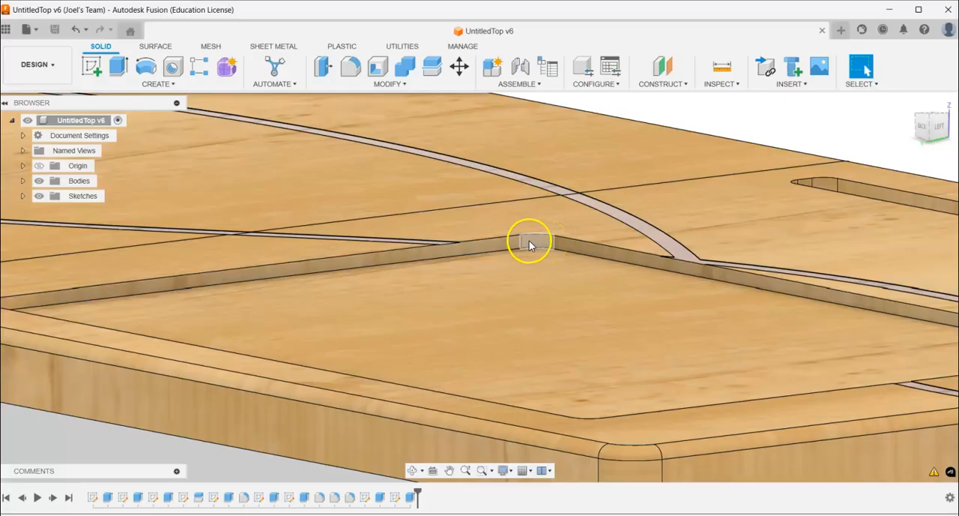
{"action": "scroll", "coordinate": [547, 238], "scroll_direction": "up", "scroll_amount": 8}
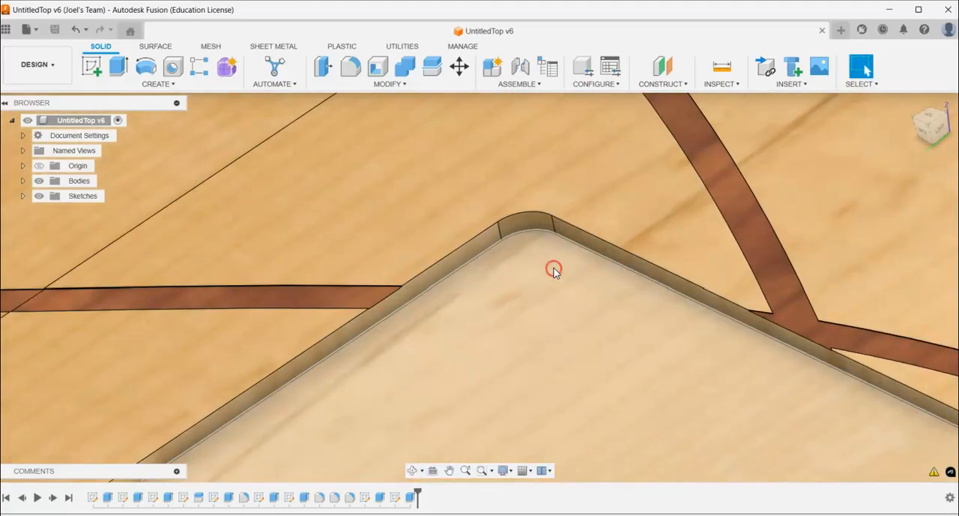
{"action": "scroll", "coordinate": [554, 276], "scroll_direction": "down", "scroll_amount": 10}
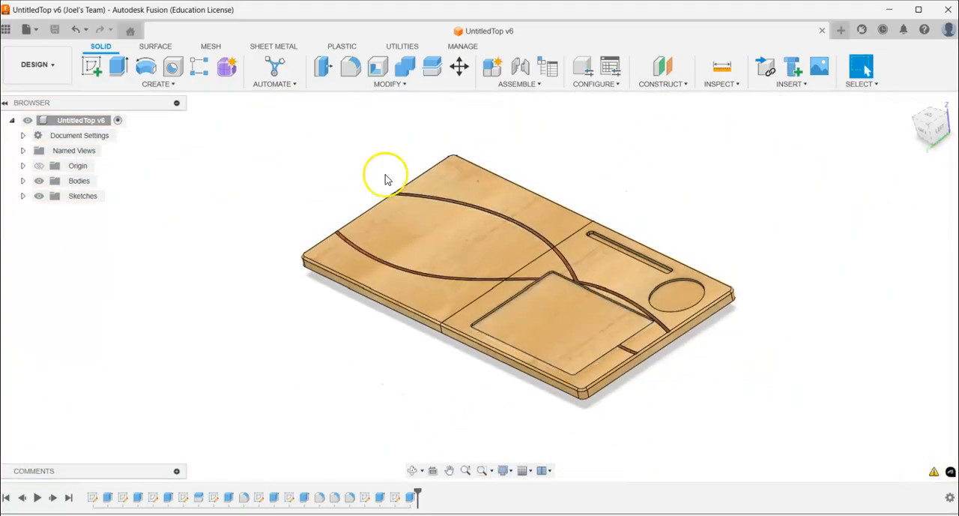
{"action": "left_click", "coordinate": [41, 78]}
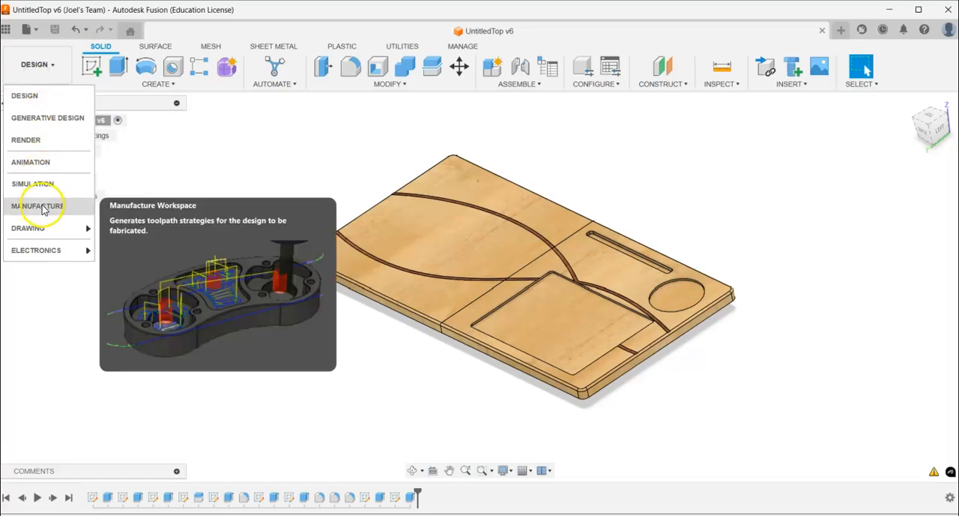
{"action": "left_click", "coordinate": [42, 207]}
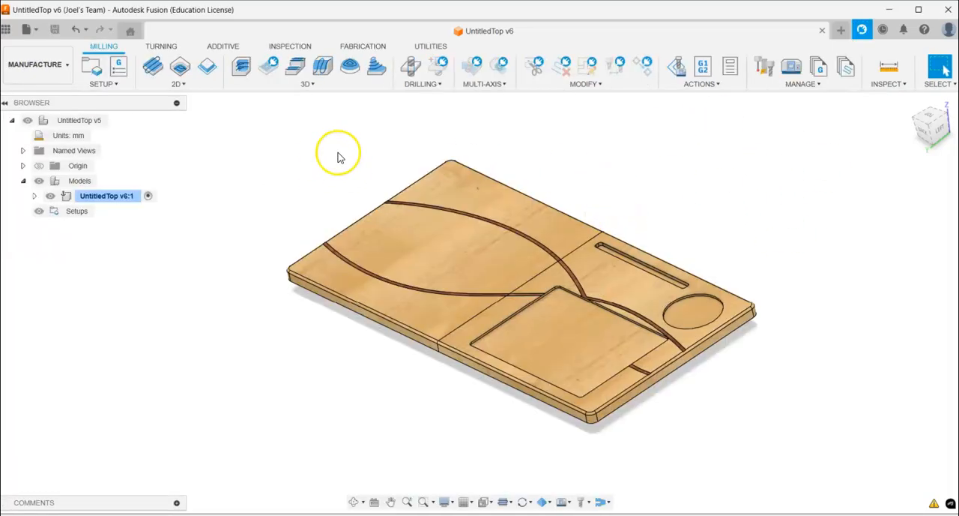
- Create a new setup with operation type Milling and its origin at the top centre point of the stock
{"action": "middle_click_drag", "start_coordinate": [308, 173], "coordinate": [318, 172], "text": "shift"}
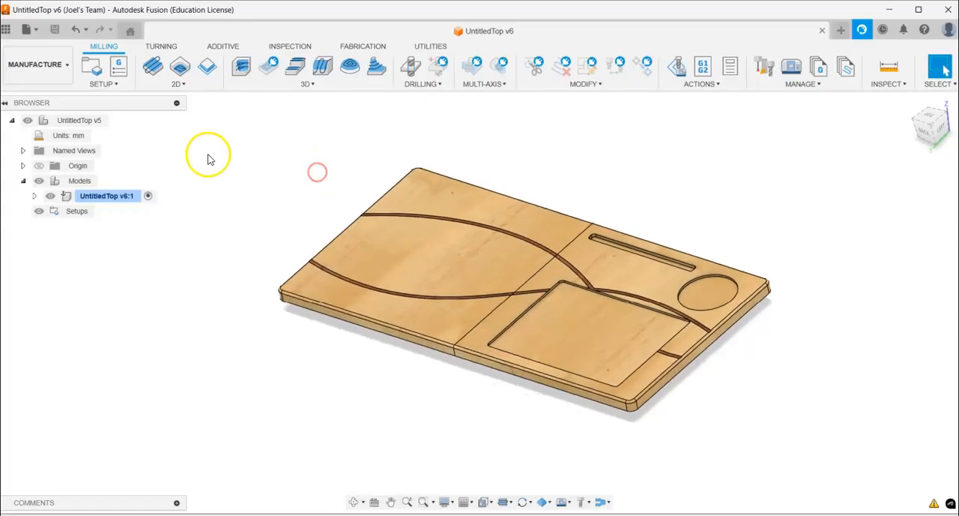
{"action": "left_click", "coordinate": [93, 71]}
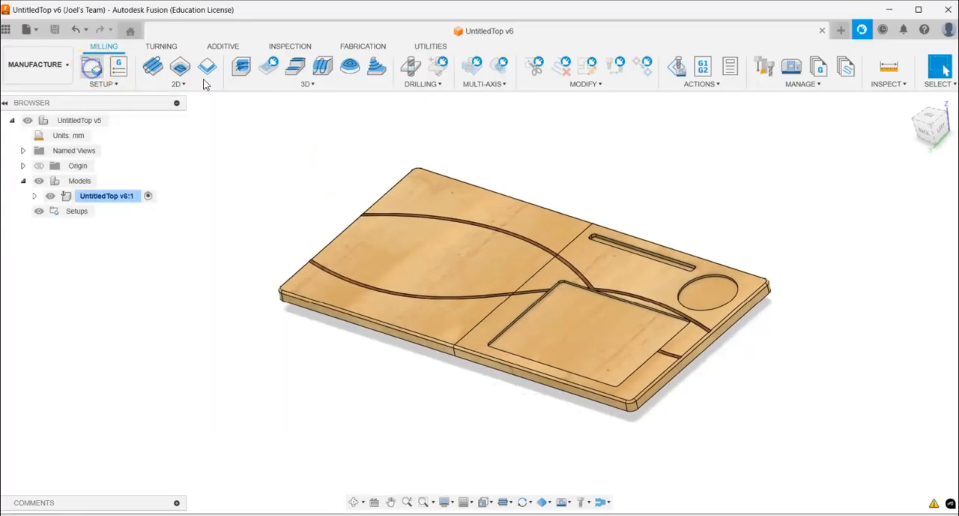
{"action": "left_click_drag", "start_coordinate": [674, 59], "coordinate": [860, 80]}
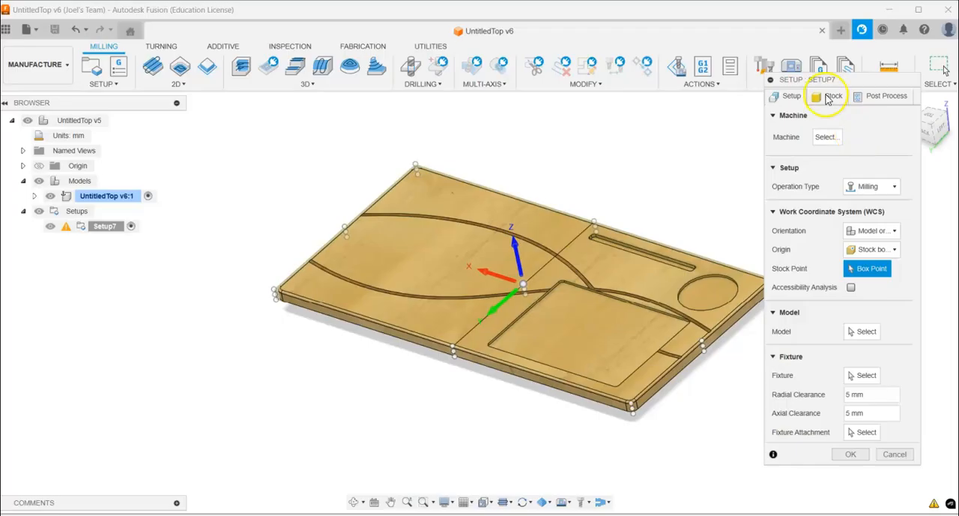
{"action": "left_click_drag", "start_coordinate": [827, 80], "coordinate": [852, 87]}
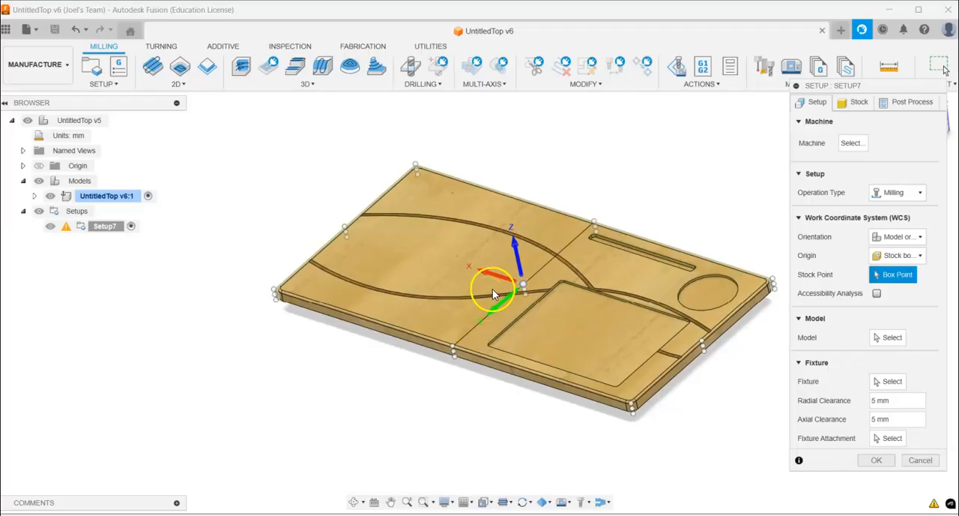
{"action": "middle_click_drag", "start_coordinate": [574, 150], "coordinate": [572, 113], "text": "shift"}
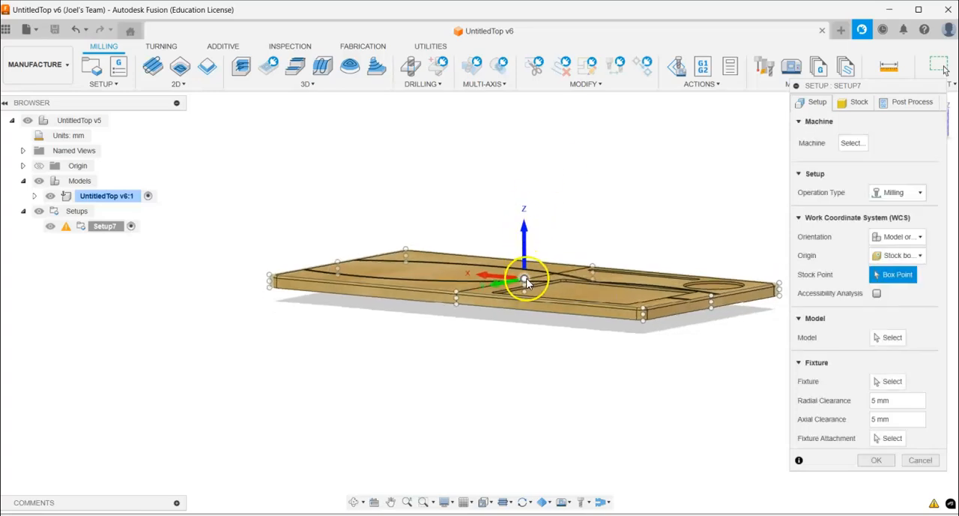
{"action": "middle_click_drag", "start_coordinate": [563, 187], "coordinate": [566, 218], "text": "shift"}
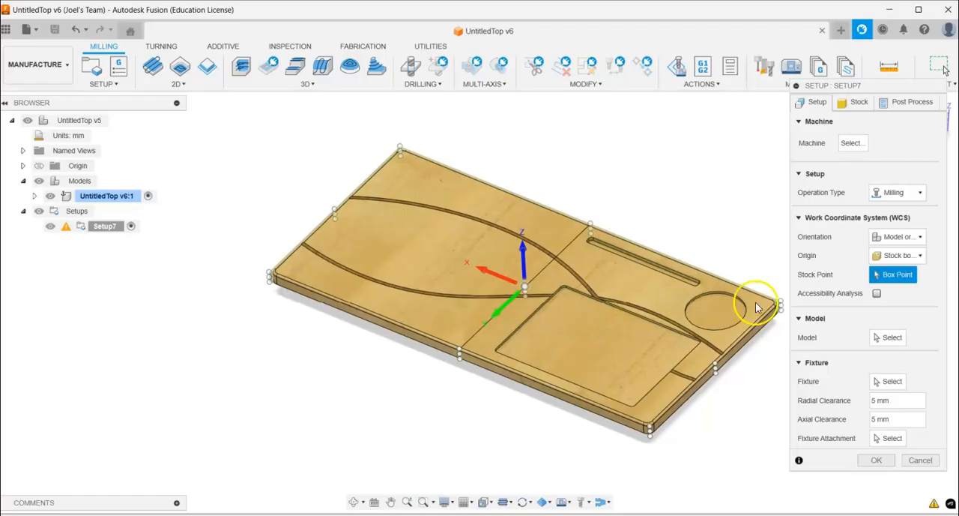
{"action": "left_click", "coordinate": [522, 276]}
{"action": "left_click", "coordinate": [903, 195]}
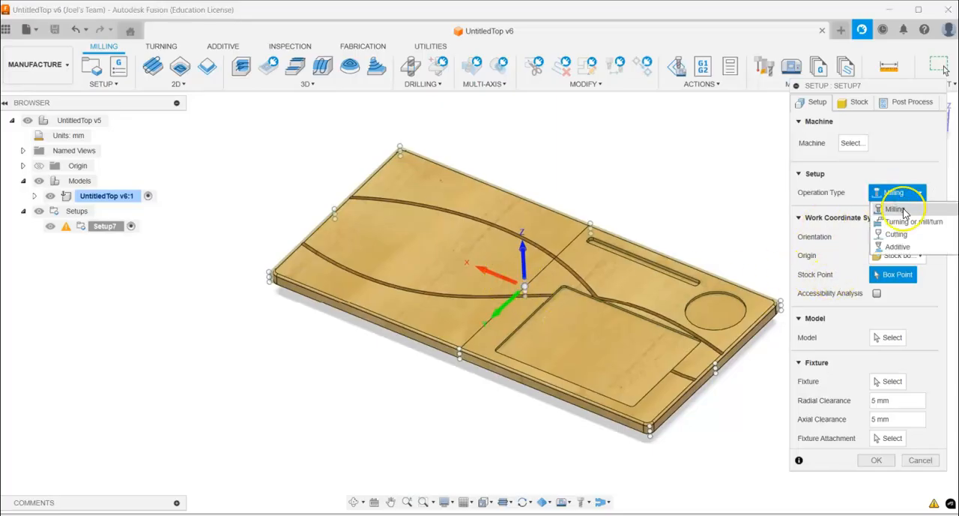
{"action": "left_click", "coordinate": [903, 210]}
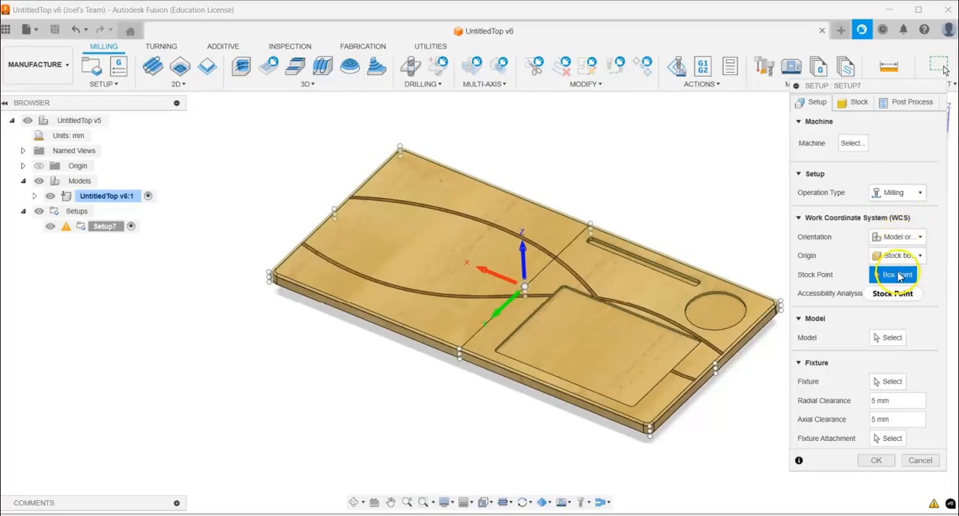
- Orient the work coordinate system by Z axis/plane & Y axis, using the board's long front edge as a flipped Y axis
{"action": "left_click", "coordinate": [893, 237]}
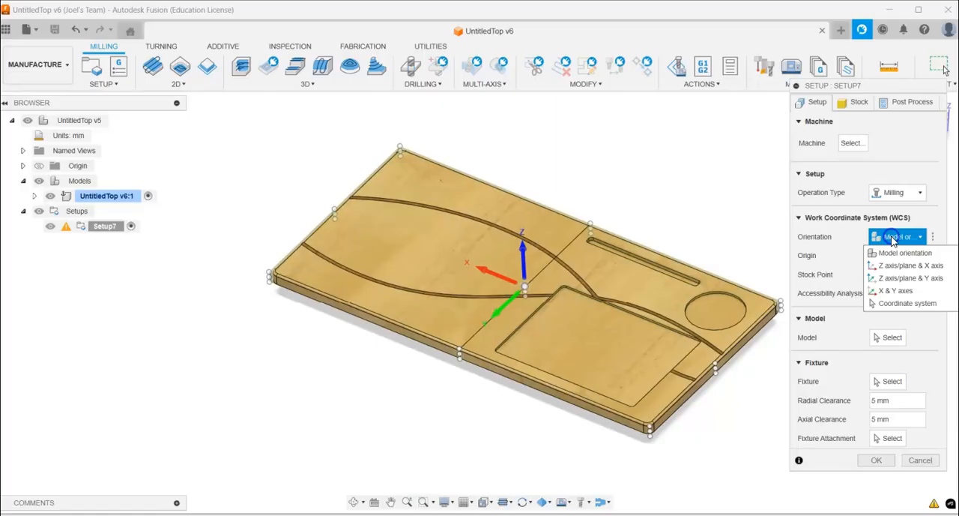
{"action": "left_click", "coordinate": [909, 278]}
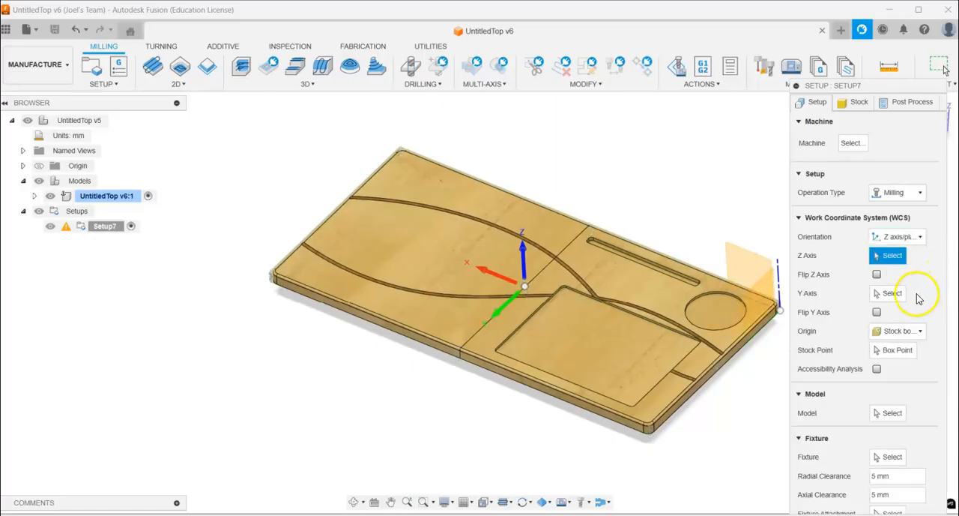
{"action": "left_click", "coordinate": [890, 296]}
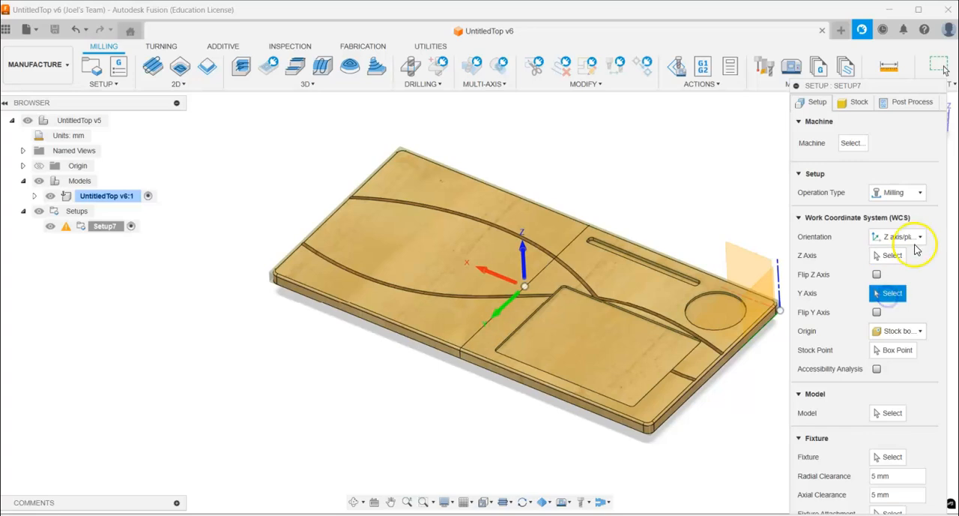
{"action": "left_click", "coordinate": [481, 373]}
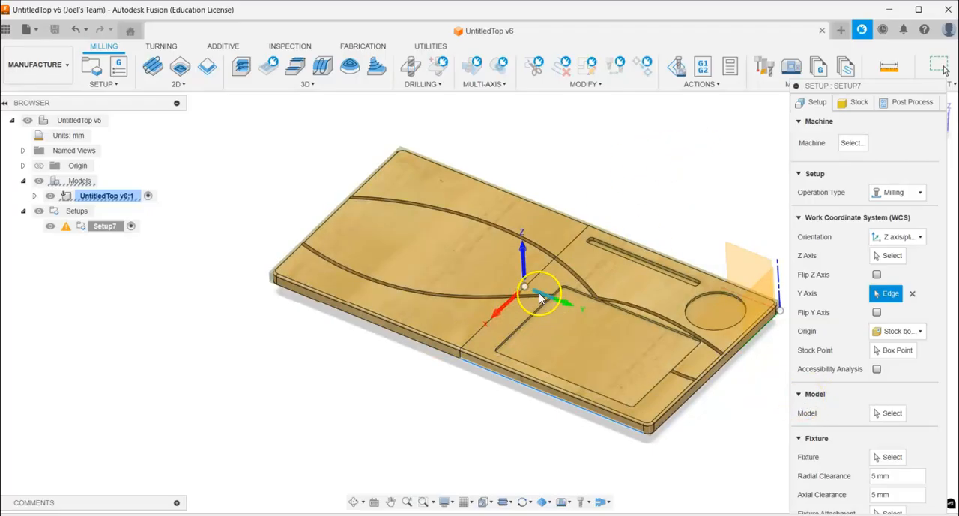
{"action": "left_click", "coordinate": [878, 312]}
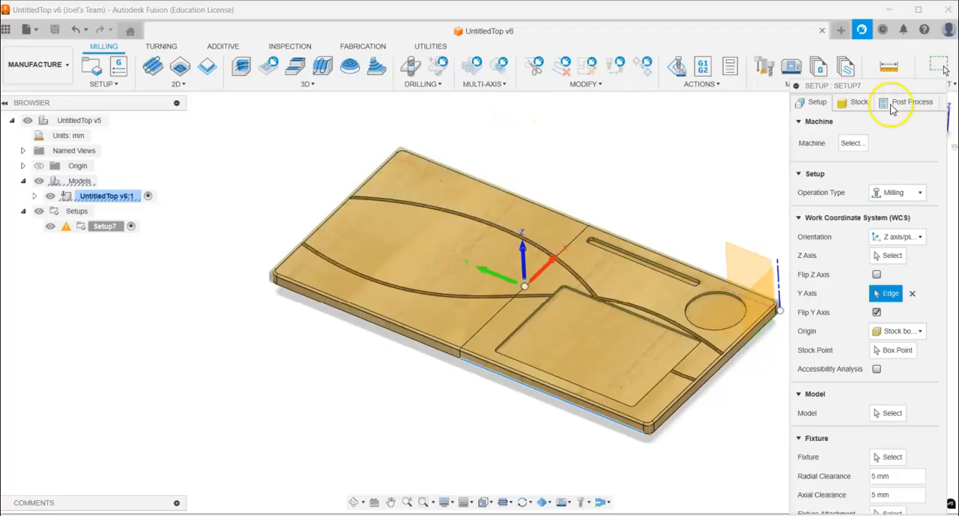
- Set the stock offset mode to No additional stock and finish the setup using all models
{"action": "left_click_drag", "start_coordinate": [882, 87], "coordinate": [870, 48]}
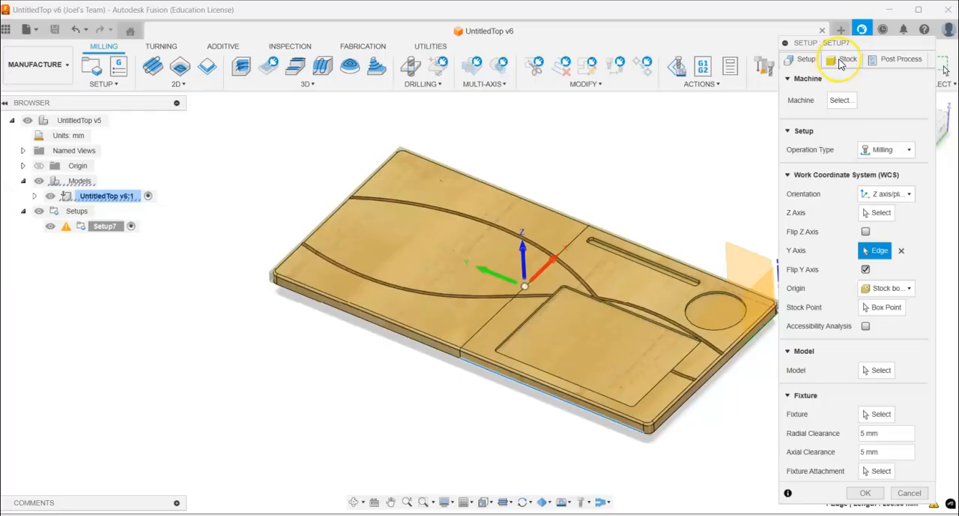
{"action": "left_click", "coordinate": [842, 60]}
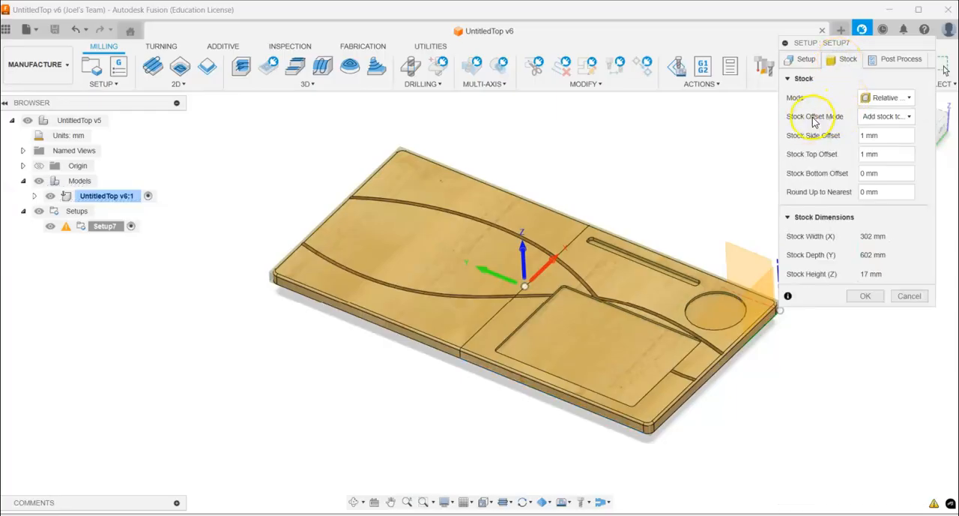
{"action": "left_click", "coordinate": [888, 116]}
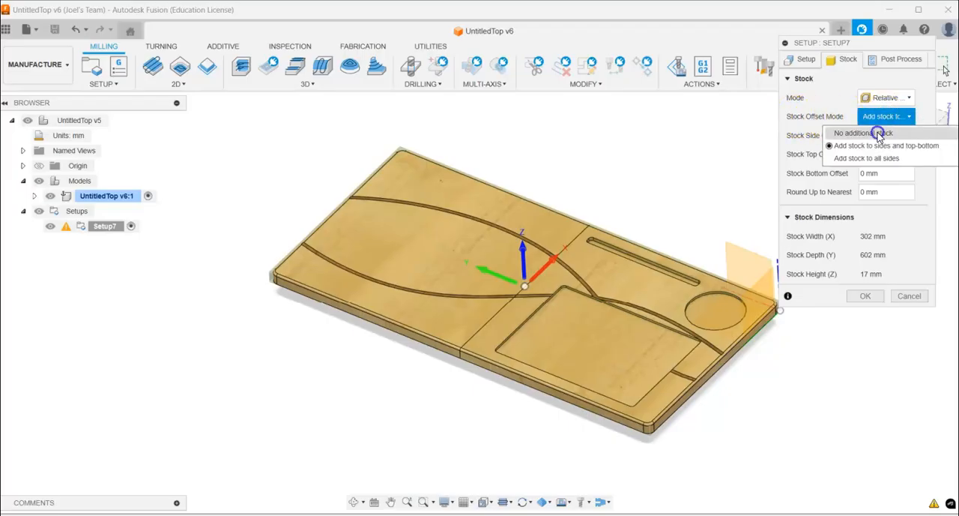
{"action": "left_click", "coordinate": [878, 133]}
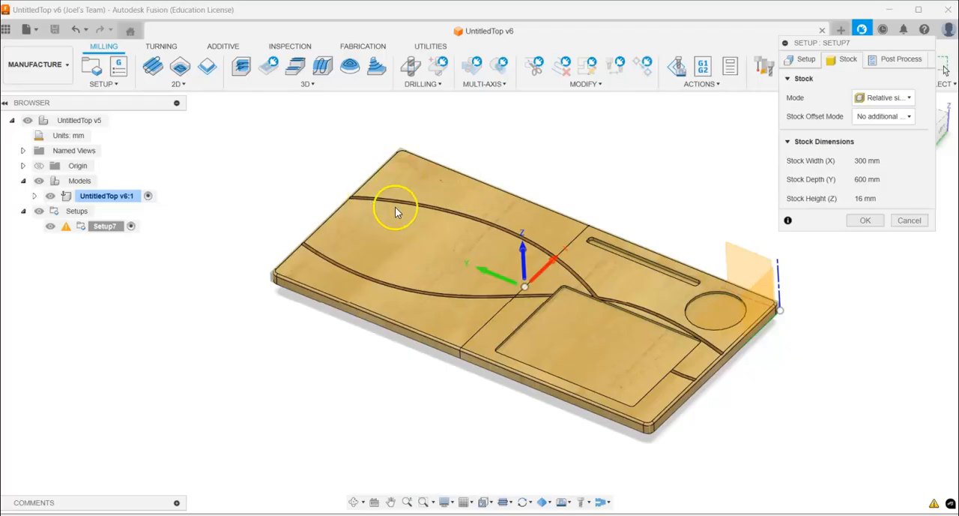
{"action": "left_click", "coordinate": [895, 118]}
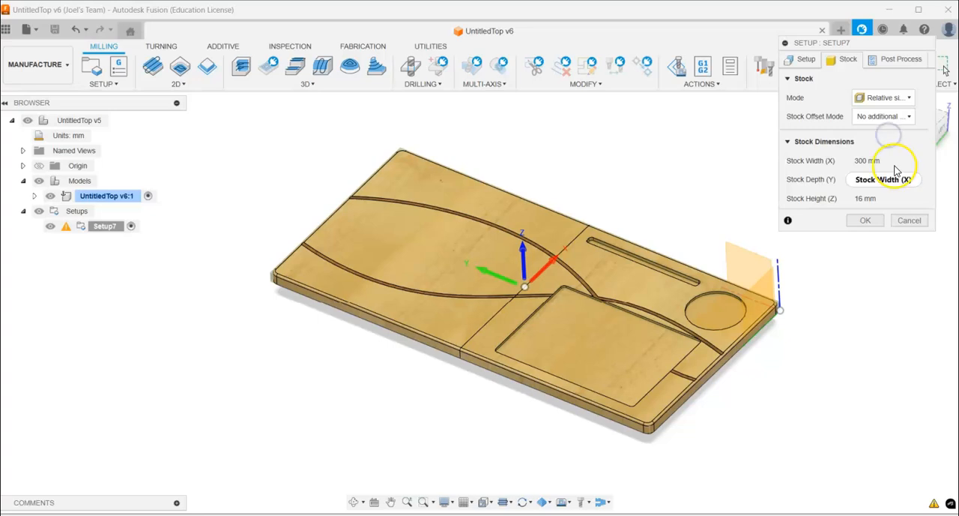
{"action": "left_click", "coordinate": [803, 61]}
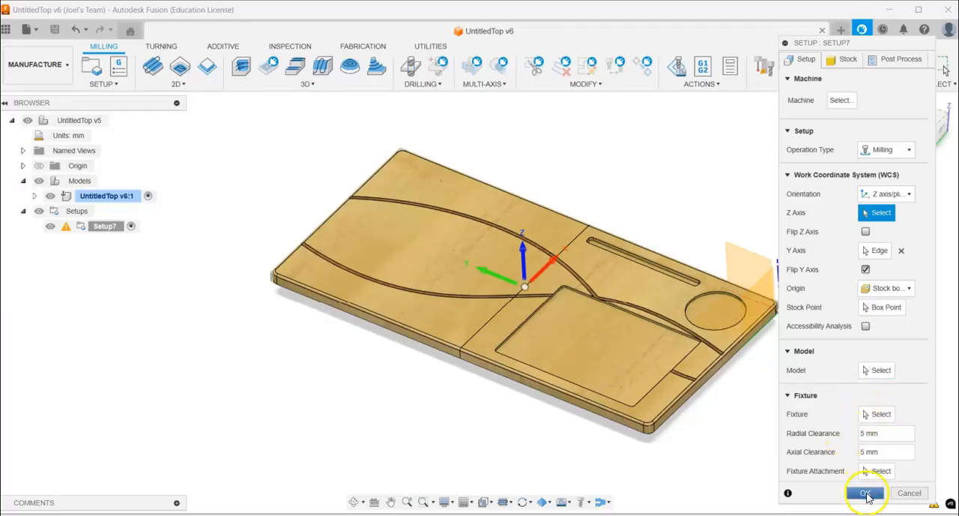
{"action": "left_click", "coordinate": [863, 493]}
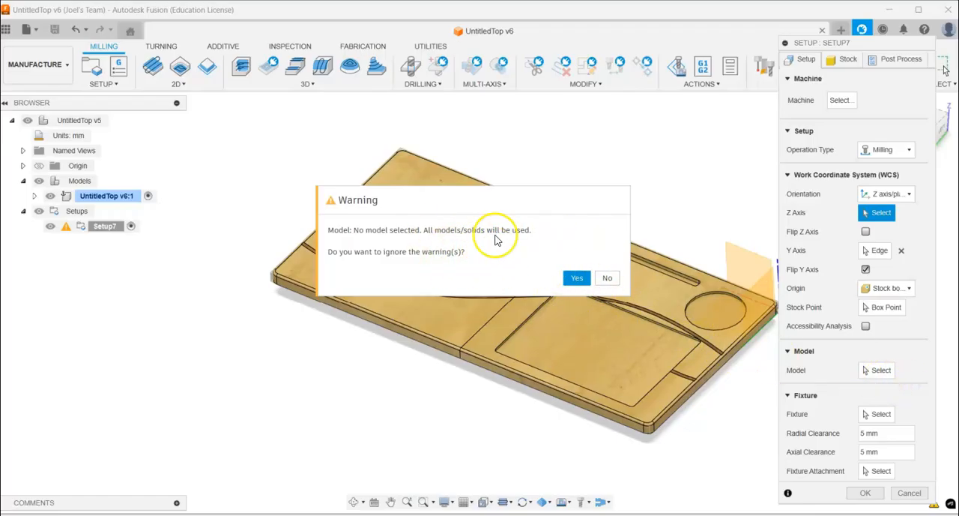
{"action": "left_click", "coordinate": [576, 279]}
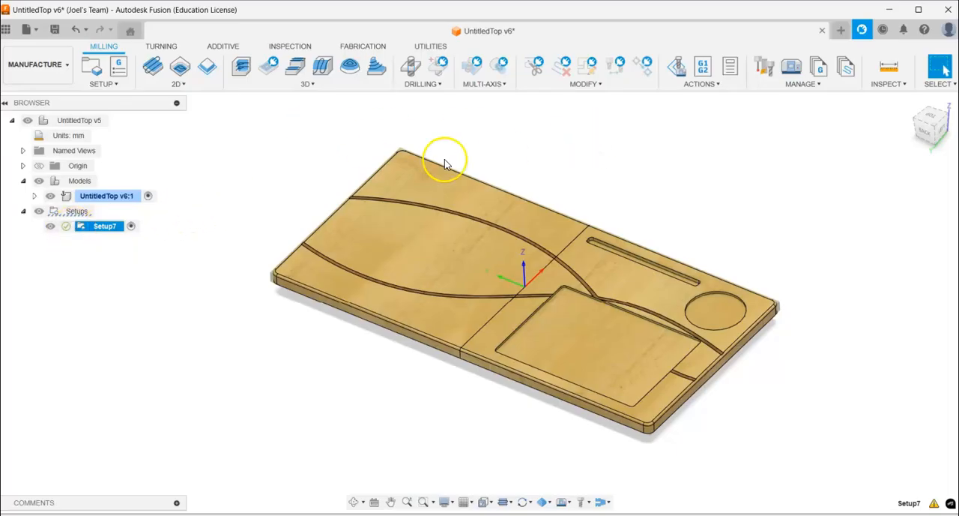
- Start a 2D Pocket operation in the setup and open its tool selection
{"action": "left_click", "coordinate": [166, 85]}
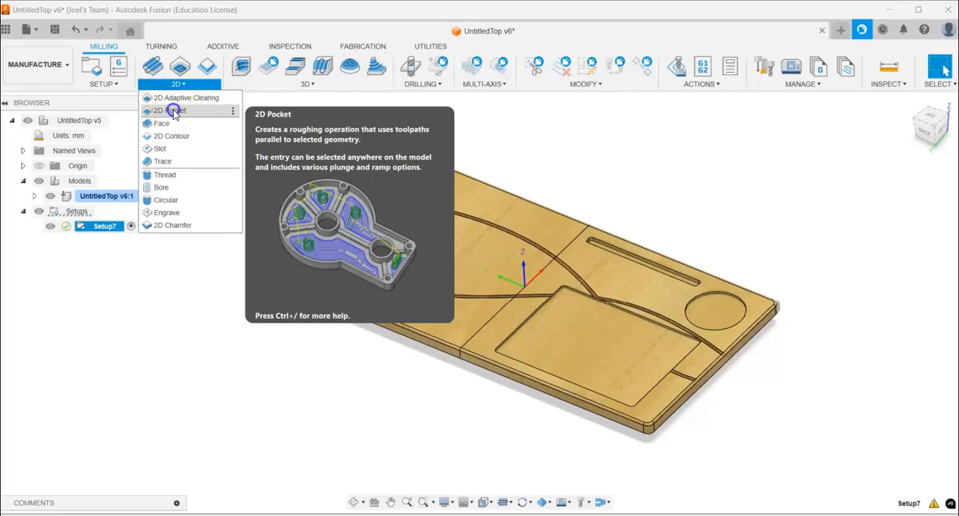
{"action": "left_click", "coordinate": [170, 110]}
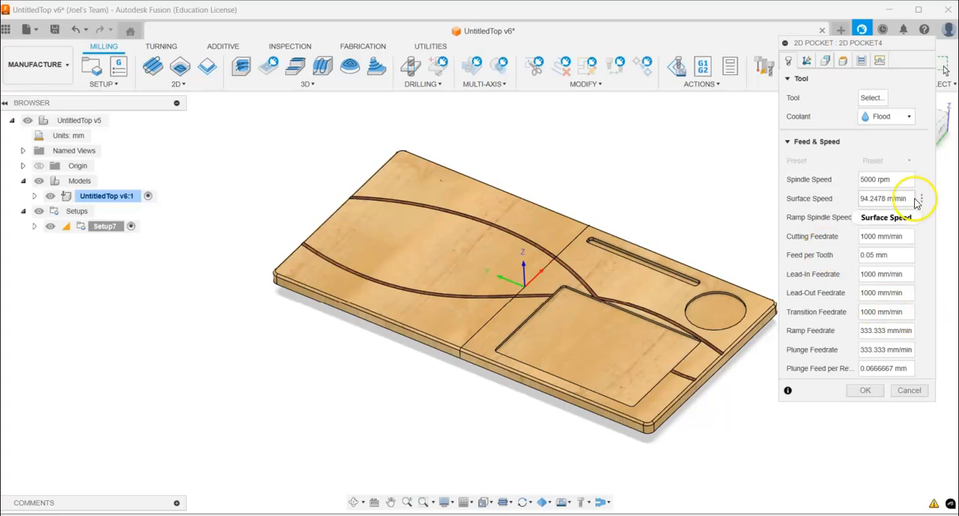
{"action": "left_click_drag", "start_coordinate": [860, 46], "coordinate": [859, 107]}
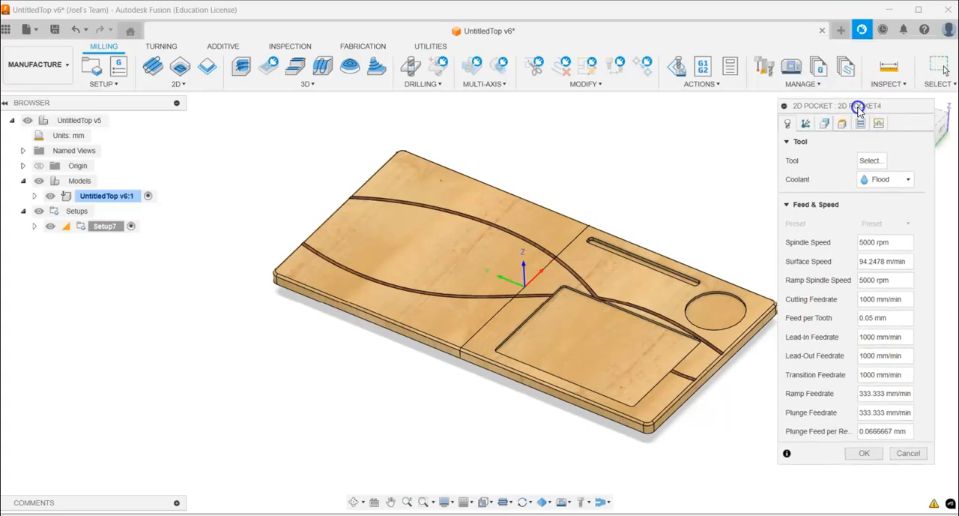
{"action": "left_click", "coordinate": [872, 162]}
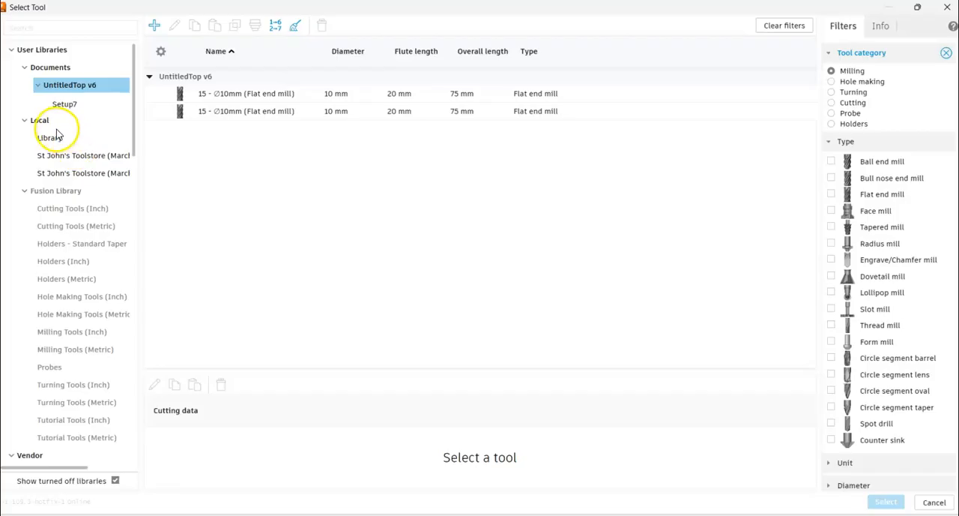
- Delete the duplicate "St John's Toolstore (March 2023) (1)" library from the local tool libraries
{"action": "left_click", "coordinate": [85, 176]}
{"action": "right_click", "coordinate": [85, 176]}
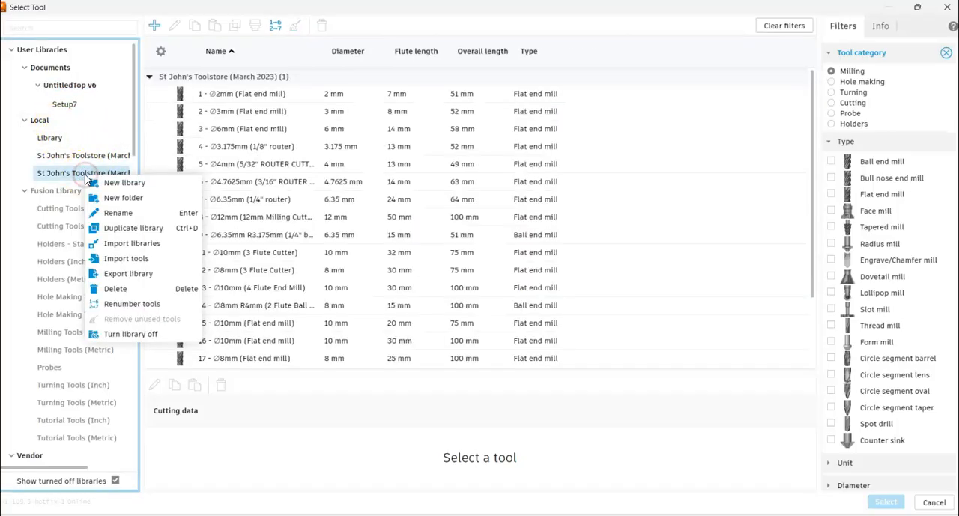
{"action": "left_click", "coordinate": [116, 289]}
{"action": "left_click", "coordinate": [567, 305]}
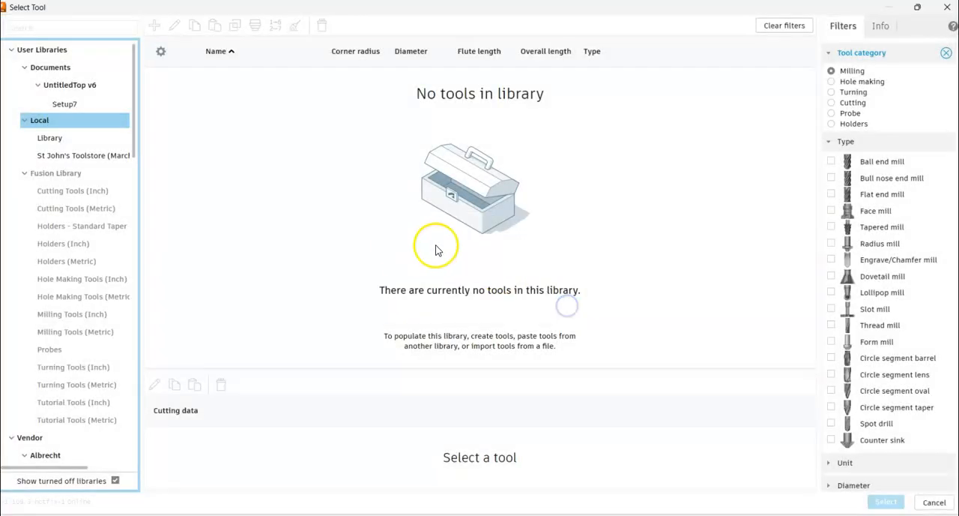
- Delete the remaining "St John's Toolstore (March 2023)" library from the local tool libraries
{"action": "right_click", "coordinate": [103, 158]}
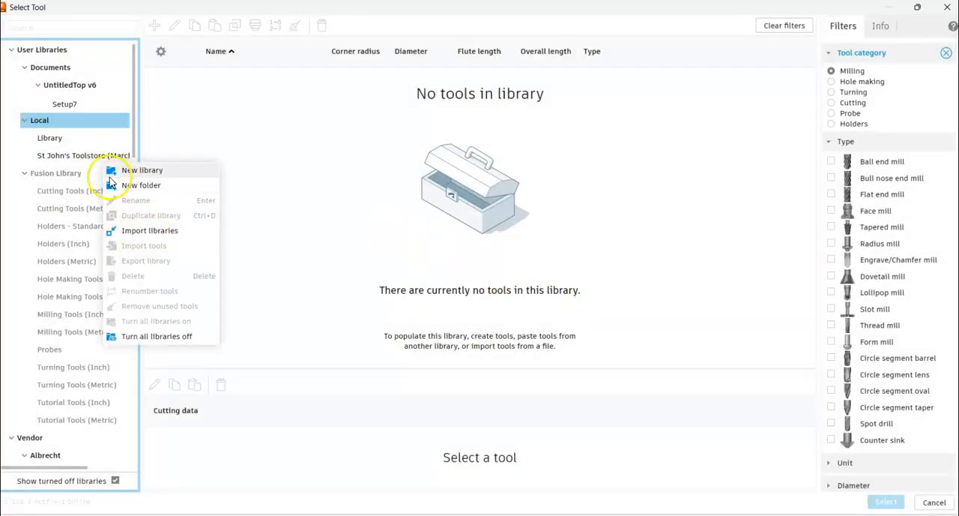
{"action": "left_click", "coordinate": [62, 156]}
{"action": "right_click", "coordinate": [90, 157]}
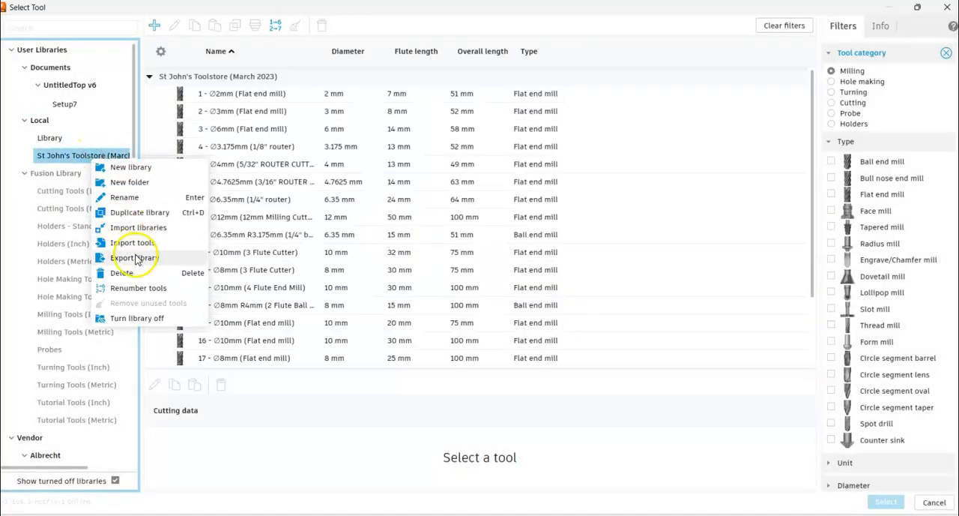
{"action": "left_click", "coordinate": [124, 272]}
{"action": "left_click", "coordinate": [575, 304]}
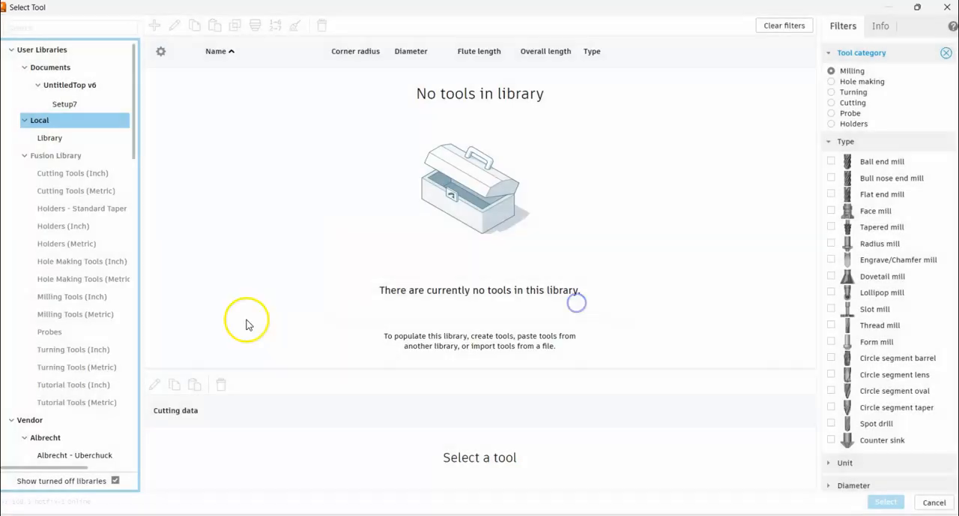
- Import the "St John's Toolstore (March 2023).hsmlib" tool library from Downloads into the local libraries
{"action": "left_click", "coordinate": [50, 139]}
{"action": "right_click", "coordinate": [50, 140]}
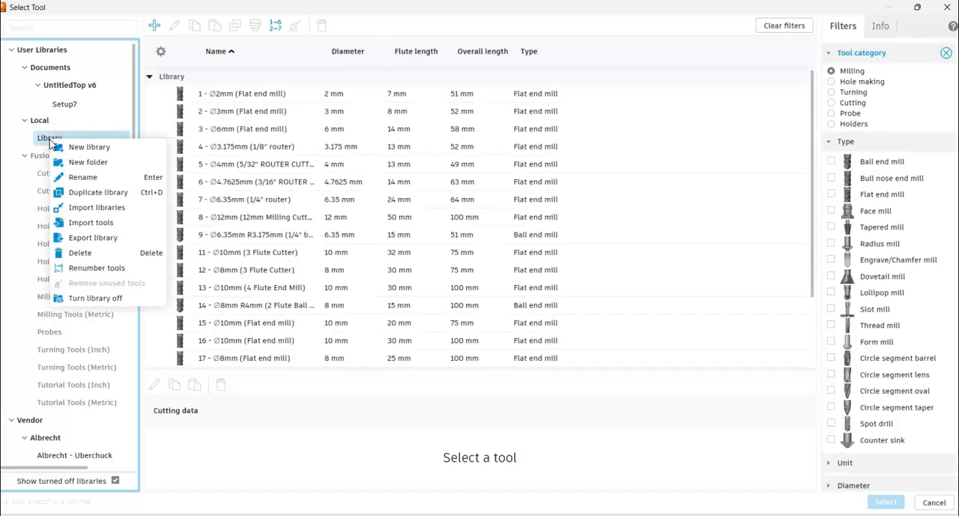
{"action": "left_click", "coordinate": [106, 212]}
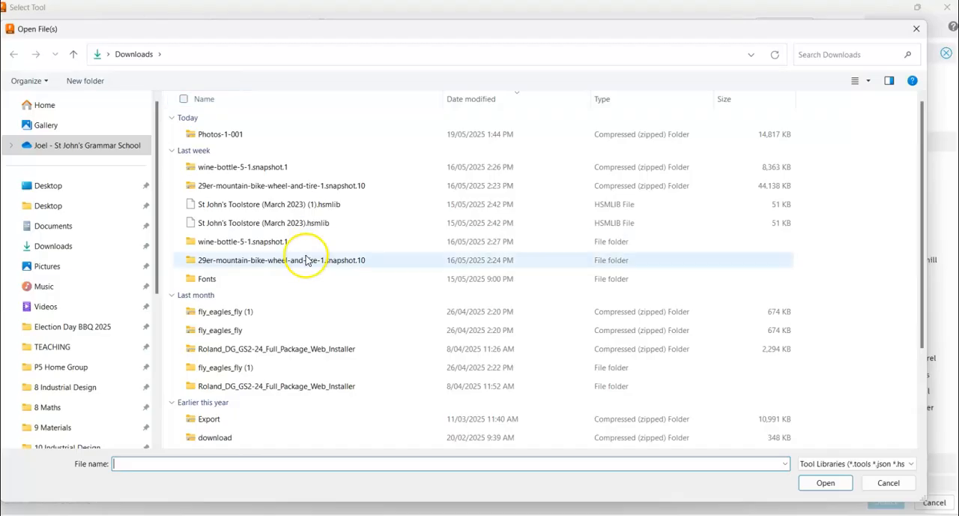
{"action": "left_click", "coordinate": [249, 223]}
{"action": "left_click", "coordinate": [838, 484]}
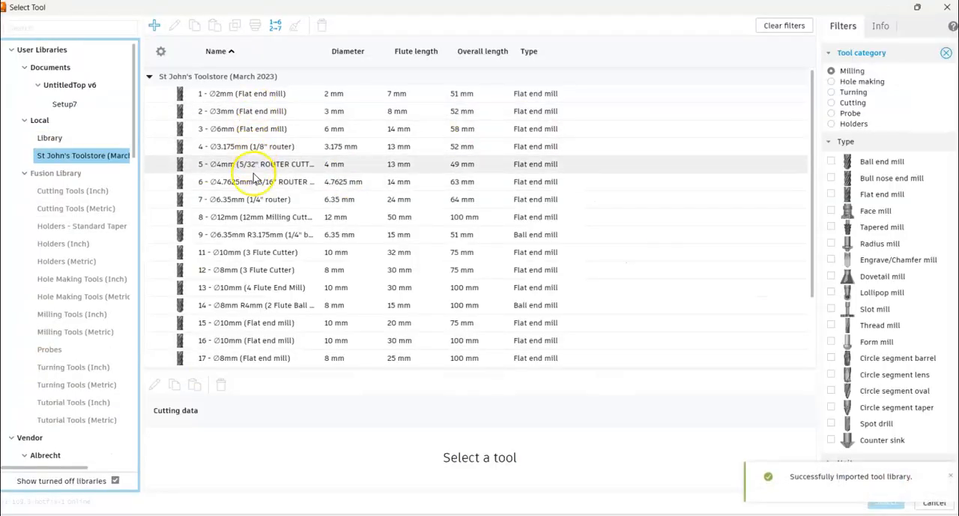
- Use tool 15, the 10 mm flat end mill with 75 mm overall length, for the pocket and set its coolant to Disabled
{"action": "left_click", "coordinate": [222, 330]}
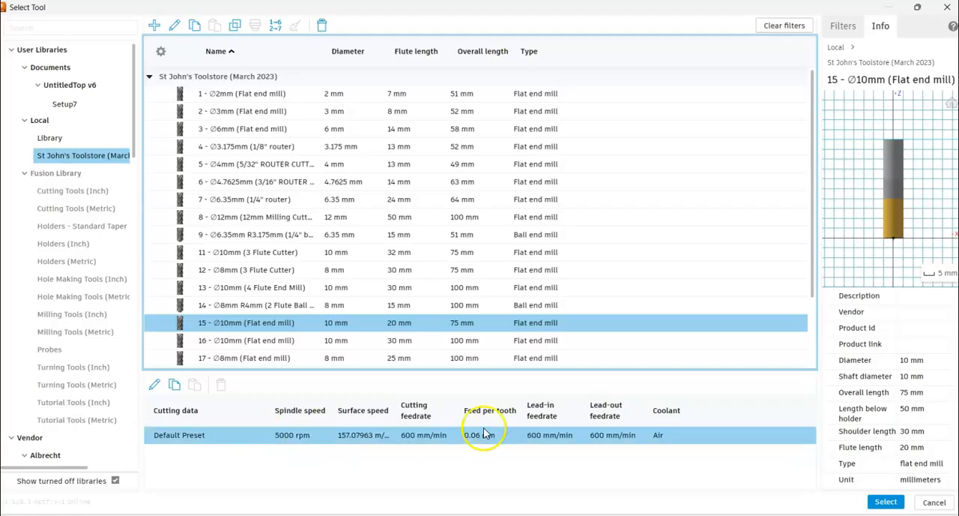
{"action": "left_click", "coordinate": [894, 506]}
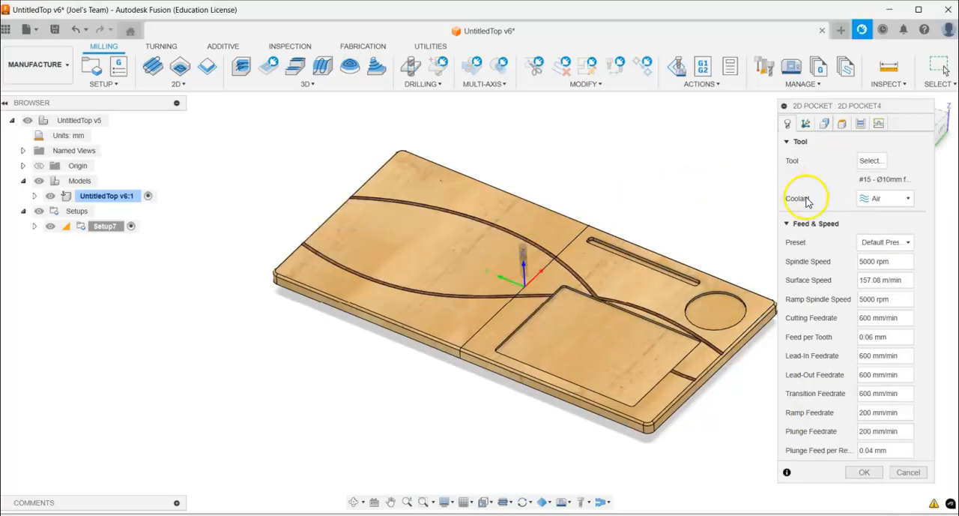
{"action": "left_click", "coordinate": [889, 198]}
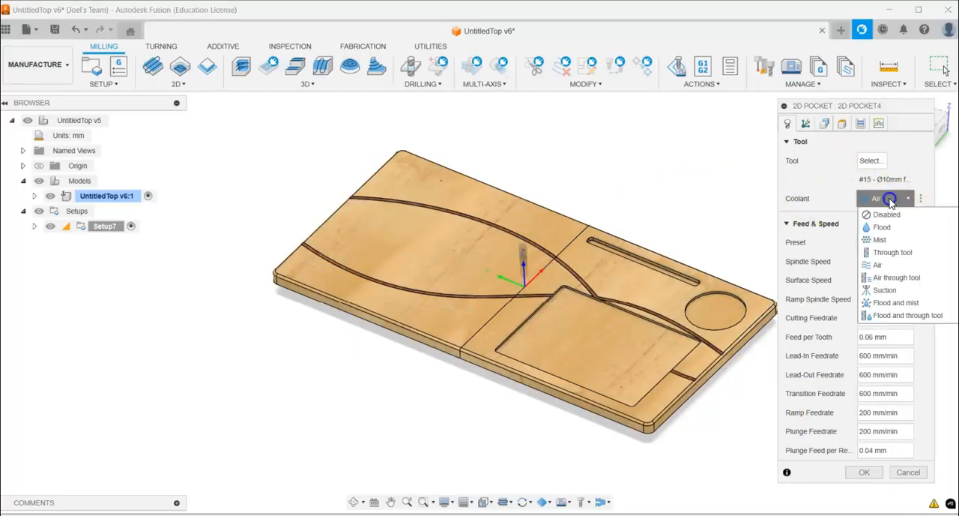
{"action": "left_click", "coordinate": [885, 215]}
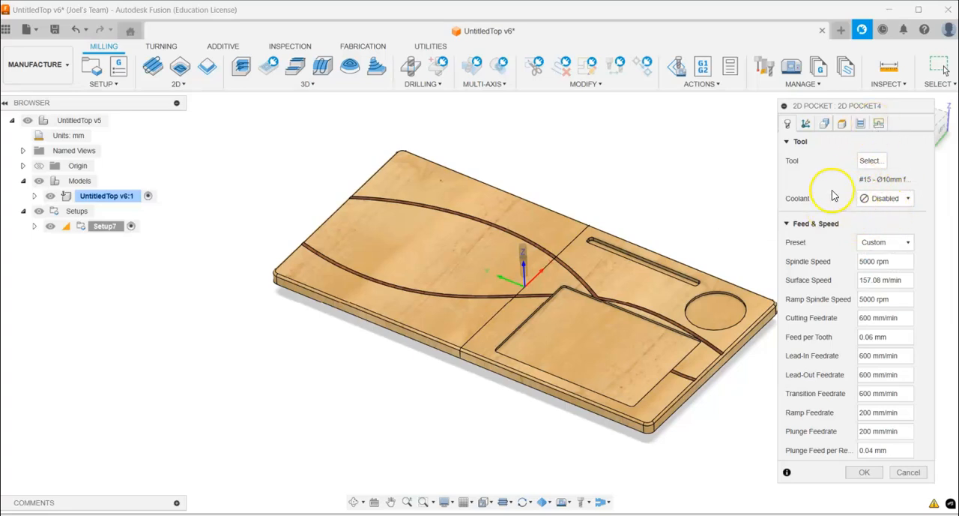
- Set the pocket operation's spindle speed to 10000 rpm
{"action": "left_click", "coordinate": [874, 261]}
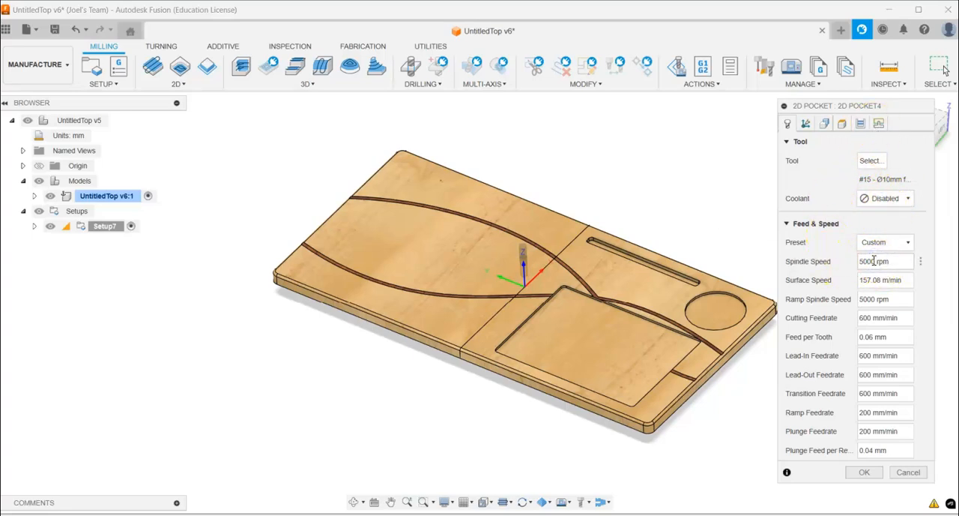
{"action": "left_click", "coordinate": [867, 261]}
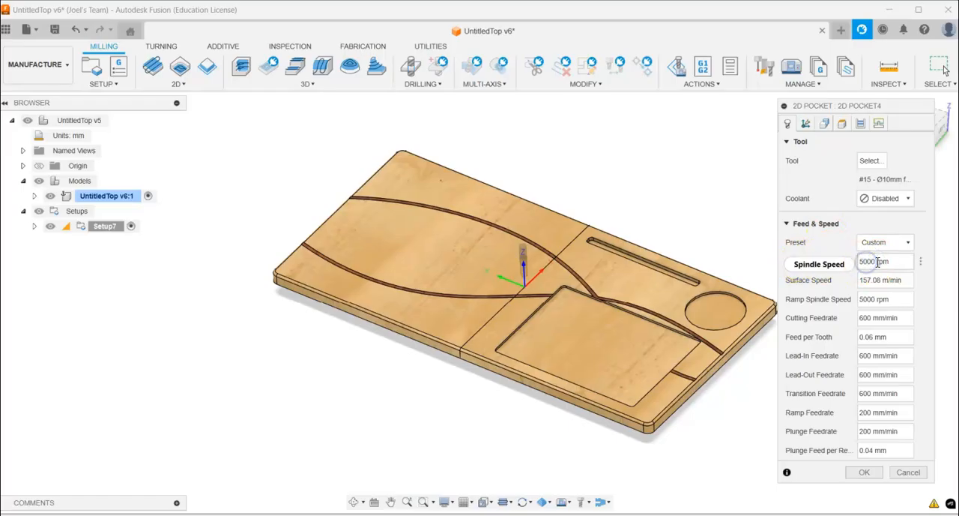
{"action": "left_click_drag", "start_coordinate": [877, 261], "coordinate": [845, 267]}
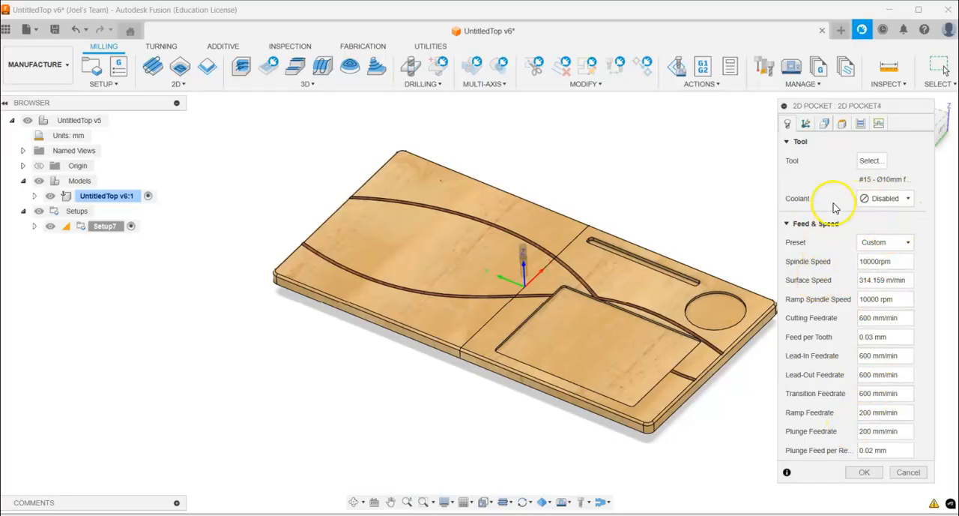
- Add the bottom edge of the large rectangular pocket as the first pocket selection in the operation's geometry
{"action": "left_click", "coordinate": [826, 129]}
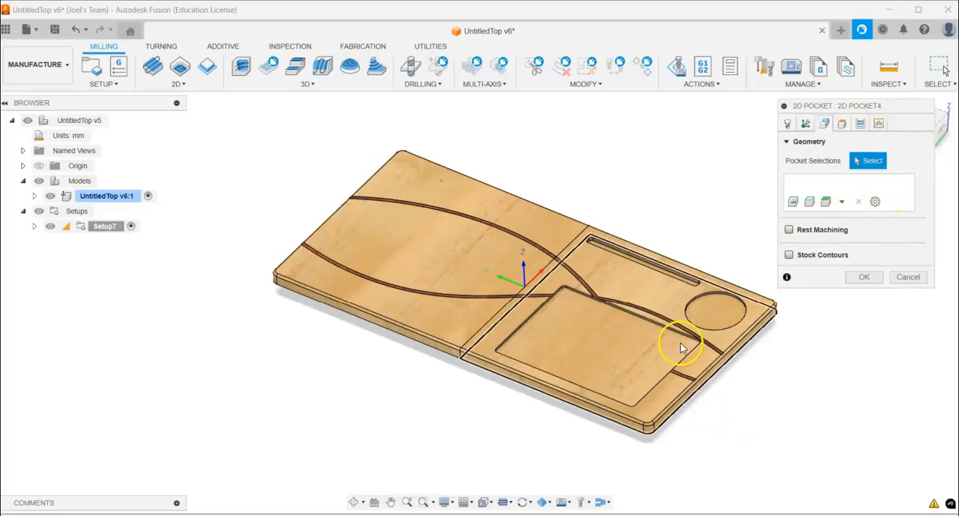
{"action": "scroll", "coordinate": [619, 367], "scroll_direction": "up", "scroll_amount": 3}
{"action": "scroll", "coordinate": [619, 354], "scroll_direction": "up", "scroll_amount": 5}
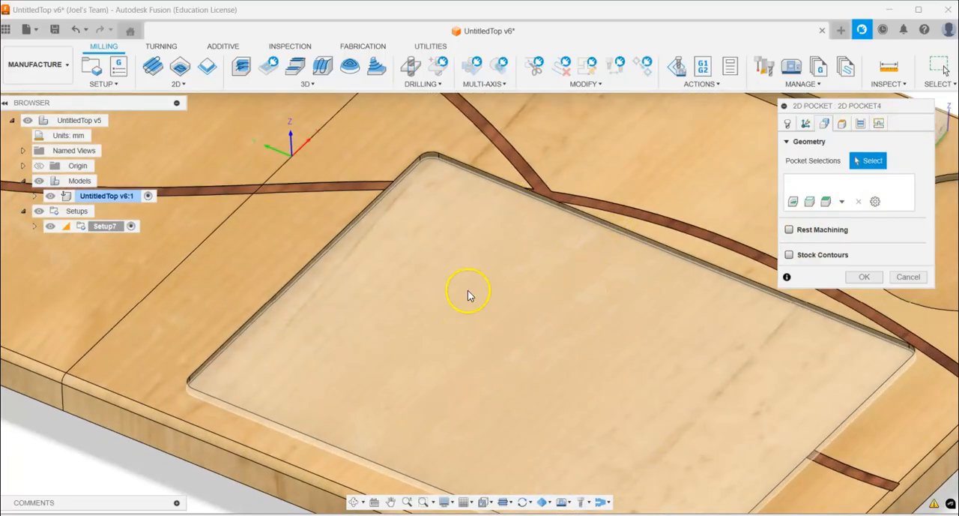
{"action": "scroll", "coordinate": [455, 165], "scroll_direction": "up", "scroll_amount": 3}
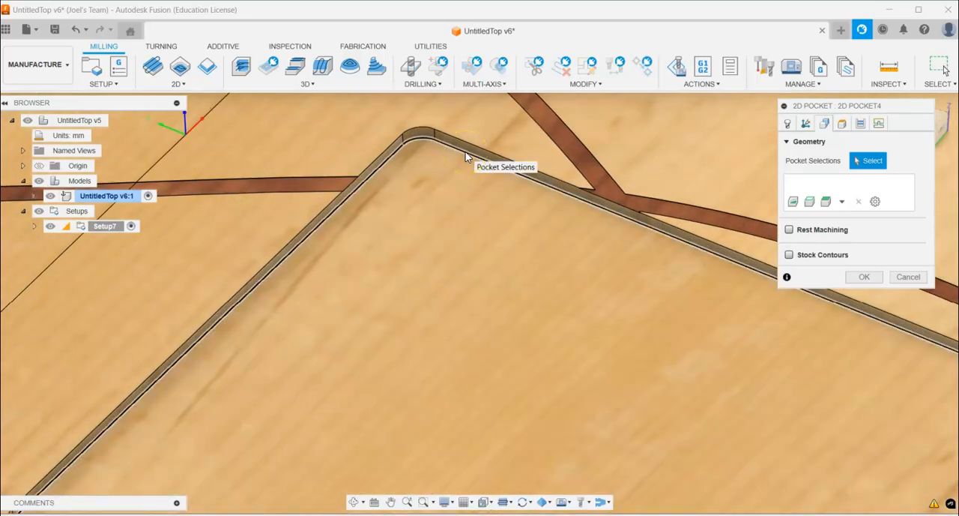
{"action": "left_click", "coordinate": [509, 188]}
{"action": "scroll", "coordinate": [502, 225], "scroll_direction": "down", "scroll_amount": 10}
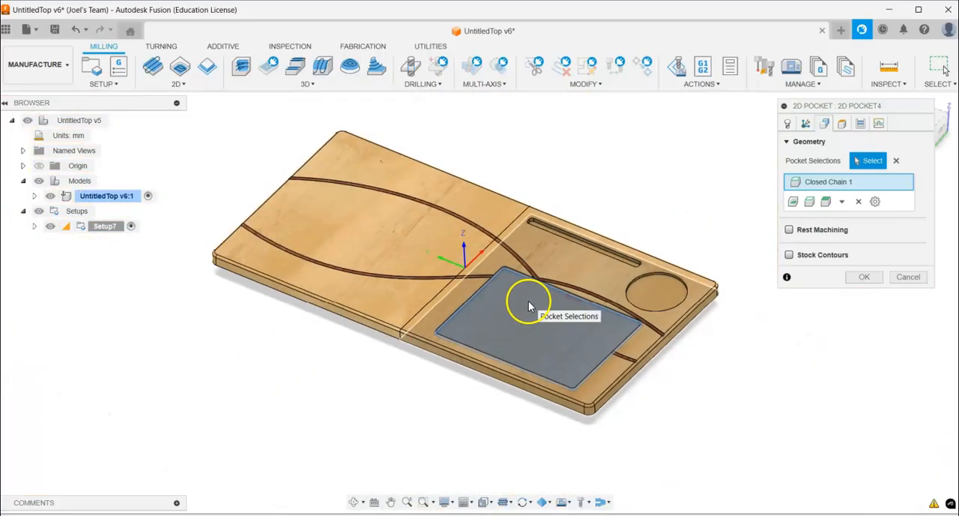
- Add the circular recess and the long narrow slot to the pocket selections
{"action": "scroll", "coordinate": [637, 219], "scroll_direction": "up", "scroll_amount": 5}
{"action": "left_click", "coordinate": [669, 384]}
{"action": "middle_click_drag", "start_coordinate": [662, 221], "coordinate": [651, 252], "text": "shift"}
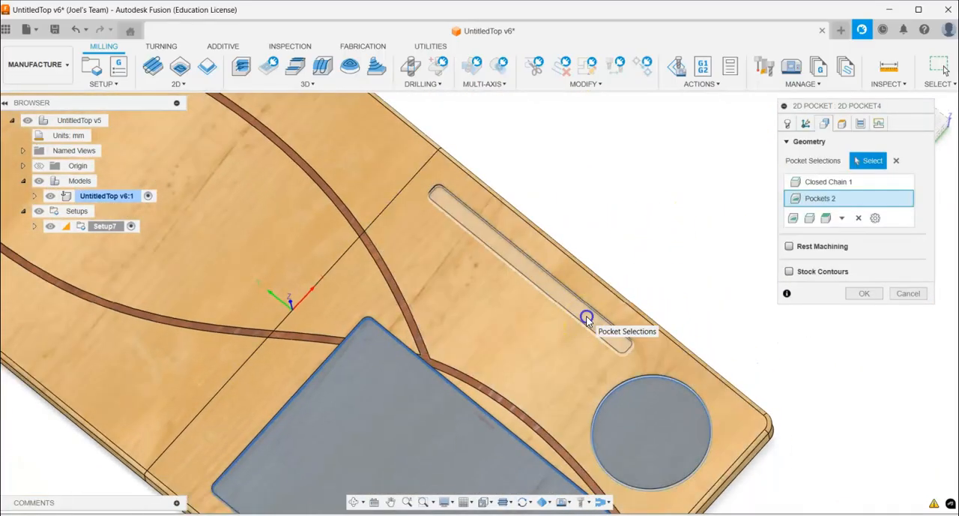
{"action": "left_click", "coordinate": [587, 318]}
{"action": "scroll", "coordinate": [604, 336], "scroll_direction": "down", "scroll_amount": 5}
{"action": "scroll", "coordinate": [449, 480], "scroll_direction": "up", "scroll_amount": 5}
{"action": "scroll", "coordinate": [466, 412], "scroll_direction": "up", "scroll_amount": 1}
{"action": "middle_click_drag", "start_coordinate": [468, 405], "coordinate": [484, 330], "text": "shift"}
{"action": "scroll", "coordinate": [536, 358], "scroll_direction": "down", "scroll_amount": 4}
{"action": "scroll", "coordinate": [548, 365], "scroll_direction": "up", "scroll_amount": 3}
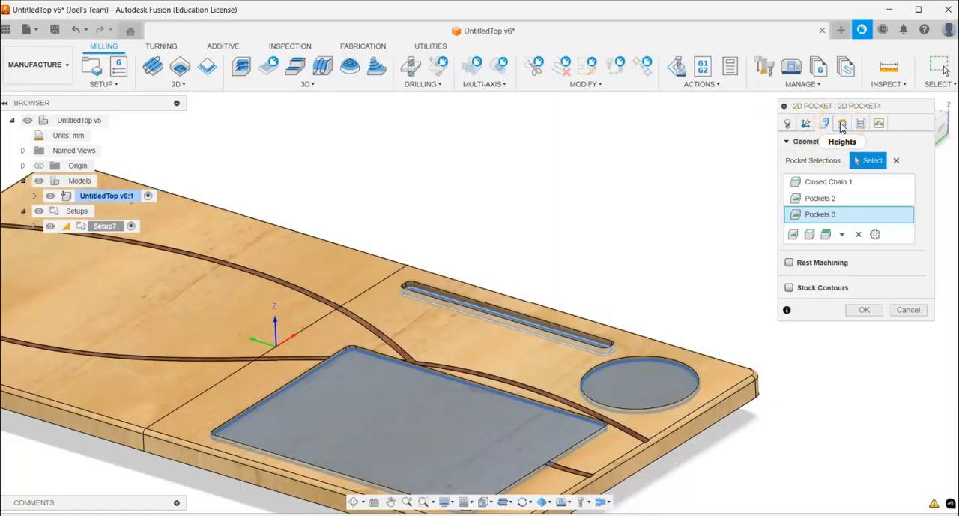
- Keep the default heights and turn off Stock to Leave in the pocket's pass settings
{"action": "left_click", "coordinate": [842, 124]}
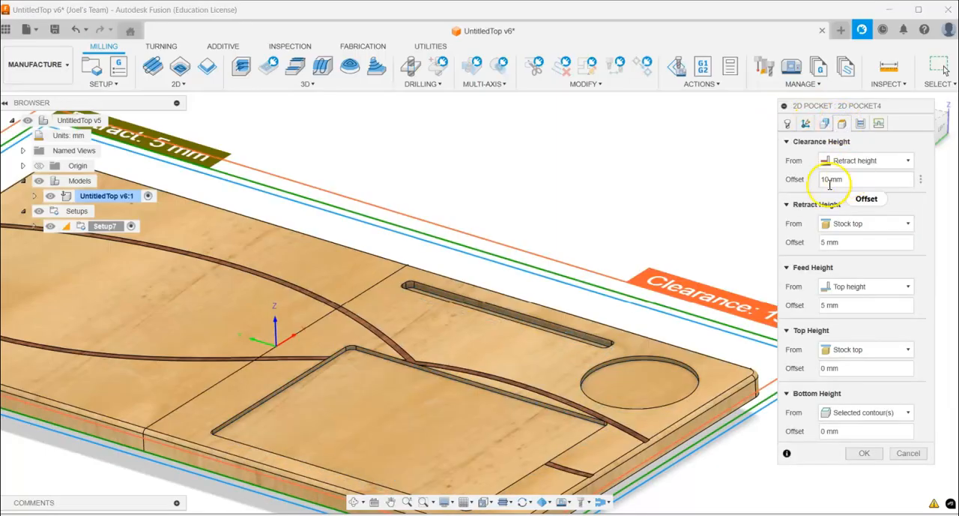
{"action": "left_click", "coordinate": [861, 124]}
{"action": "left_click_drag", "start_coordinate": [870, 105], "coordinate": [874, 76]}
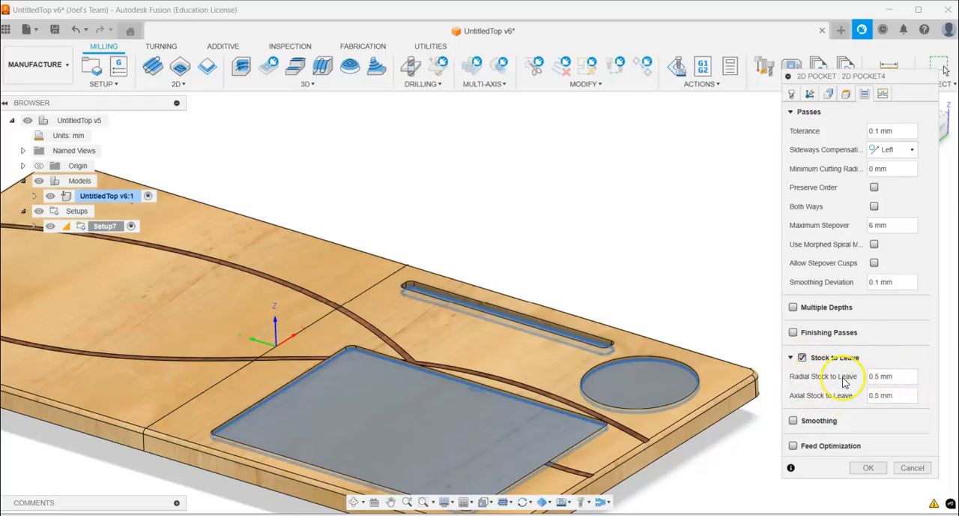
{"action": "left_click", "coordinate": [802, 359]}
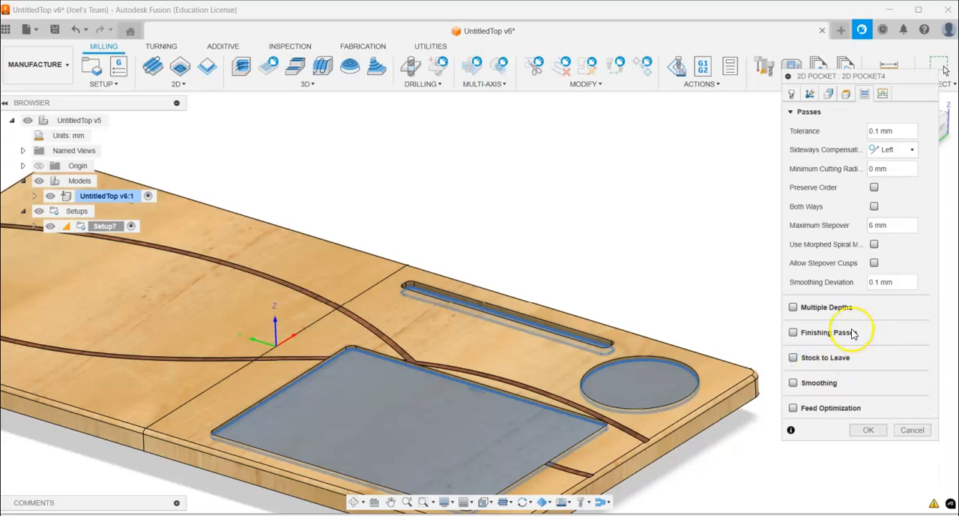
- Enable Multiple Depths for the pocket and set the maximum roughing stepdown to 10 mm
{"action": "left_click", "coordinate": [792, 308]}
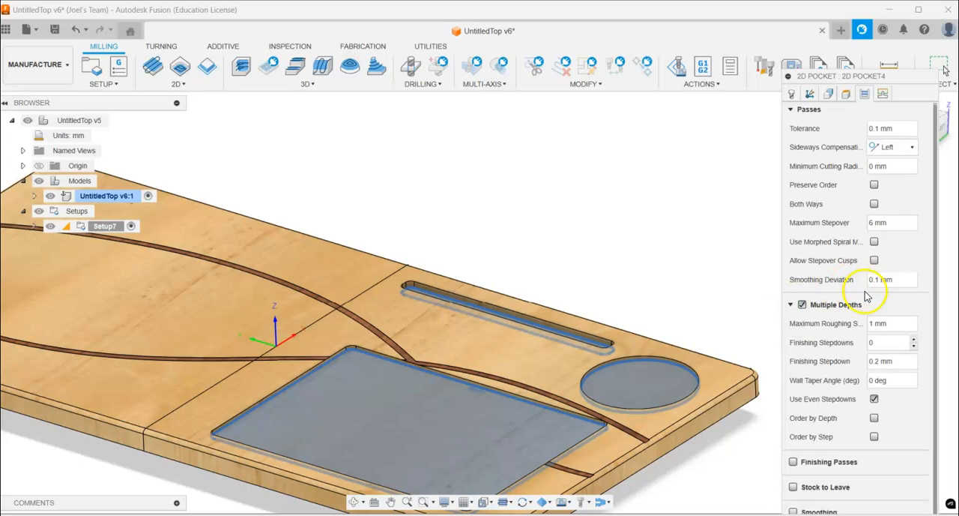
{"action": "left_click", "coordinate": [872, 323]}
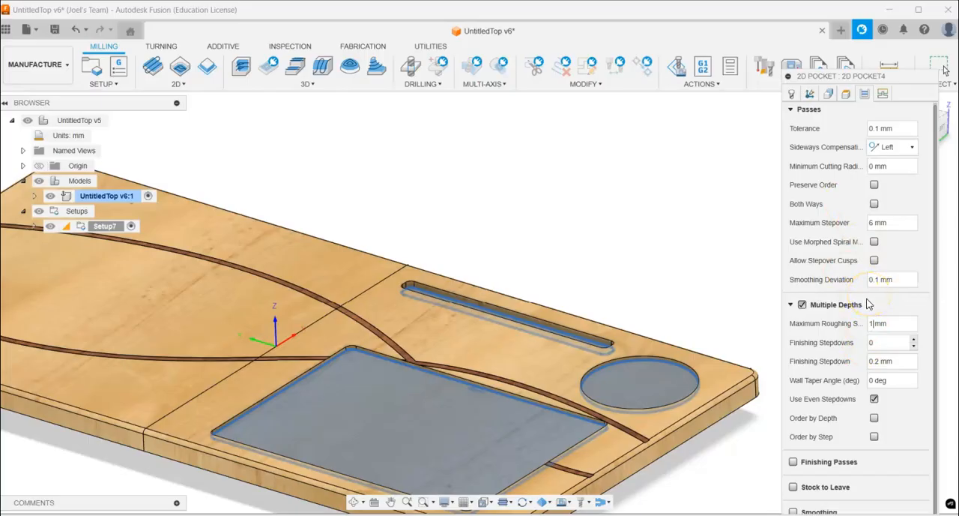
{"action": "type", "text": "0"}
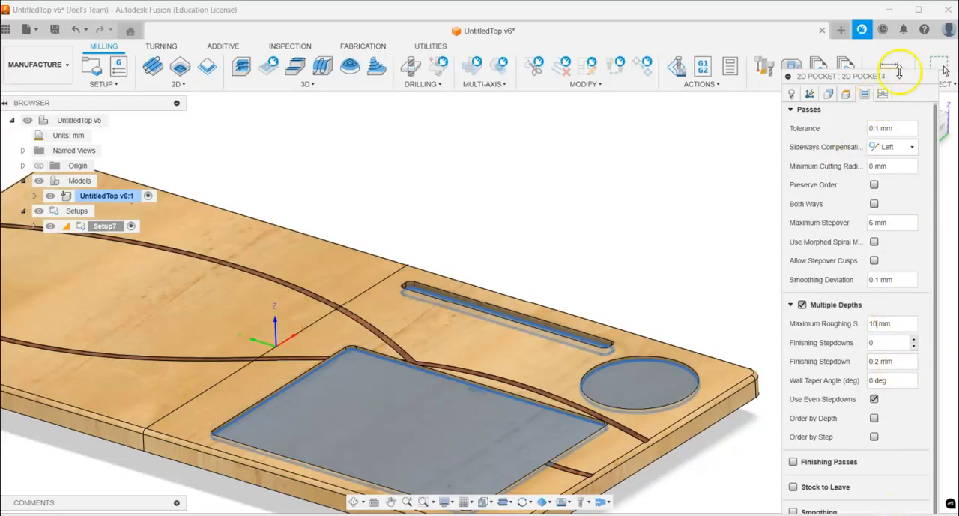
{"action": "left_click_drag", "start_coordinate": [895, 80], "coordinate": [848, 17]}
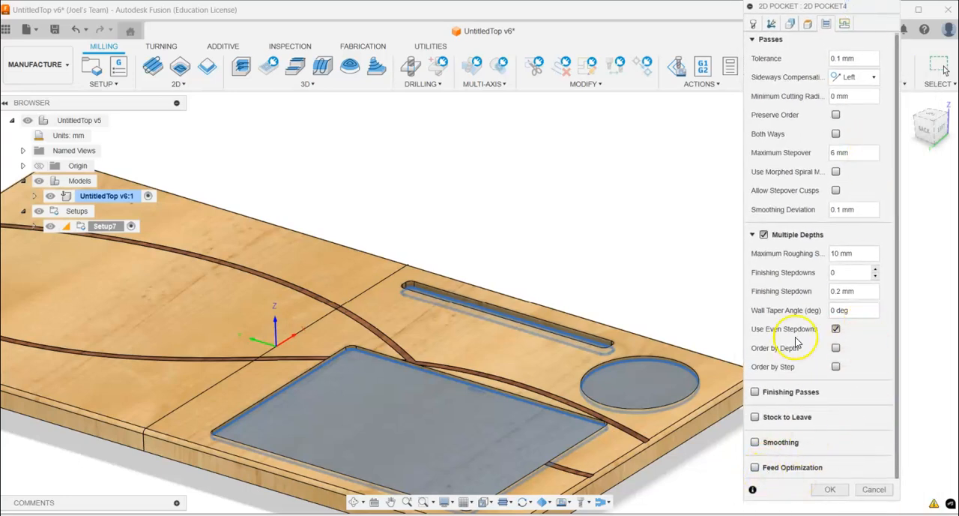
{"action": "scroll", "coordinate": [796, 338], "scroll_direction": "up", "scroll_amount": 1}
{"action": "left_click_drag", "start_coordinate": [863, 6], "coordinate": [867, 36]}
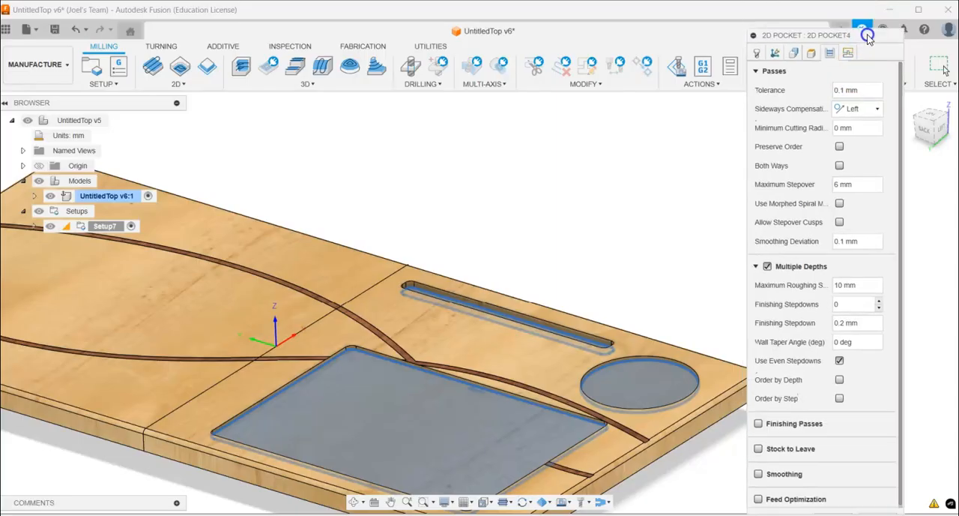
{"action": "left_click", "coordinate": [755, 266]}
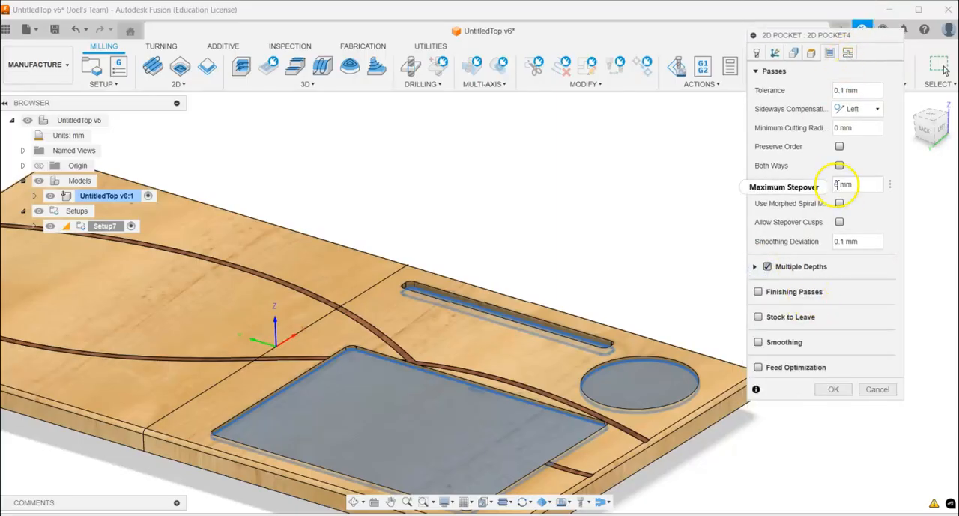
- Set the pocket operation's ramp type to Plunge in the linking settings
{"action": "left_click", "coordinate": [847, 54]}
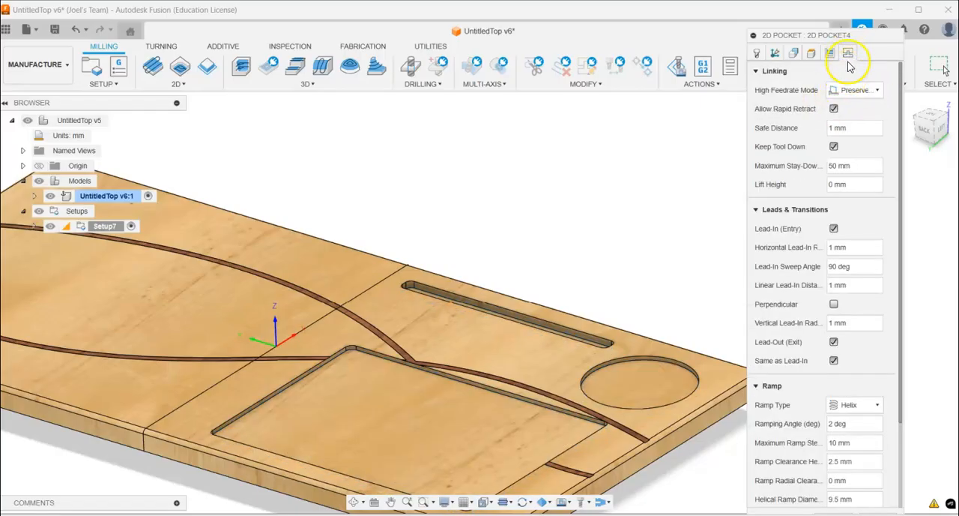
{"action": "left_click", "coordinate": [854, 404]}
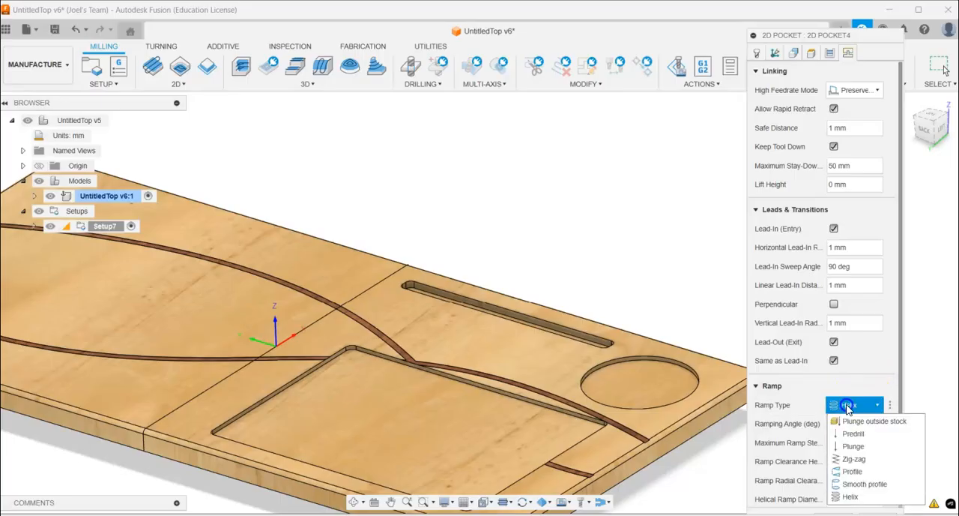
{"action": "left_click", "coordinate": [853, 446]}
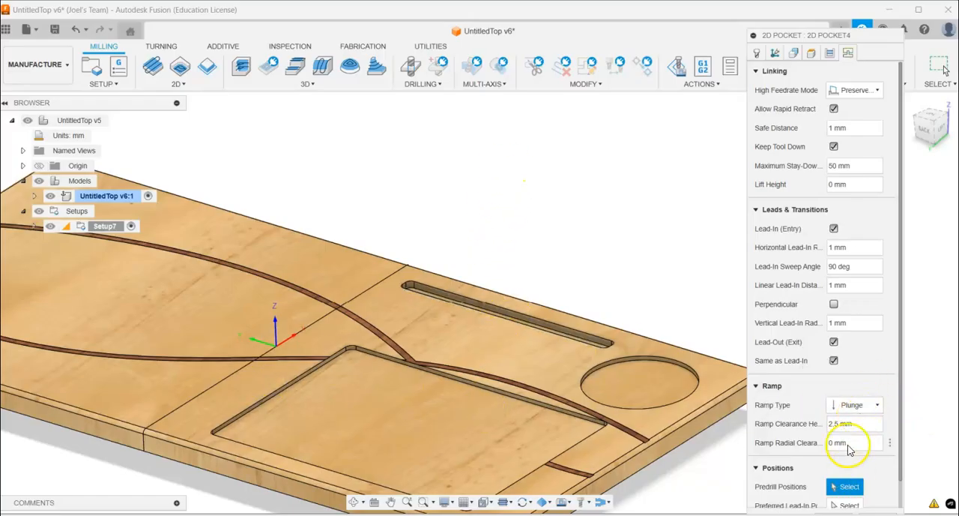
{"action": "left_click", "coordinate": [853, 404]}
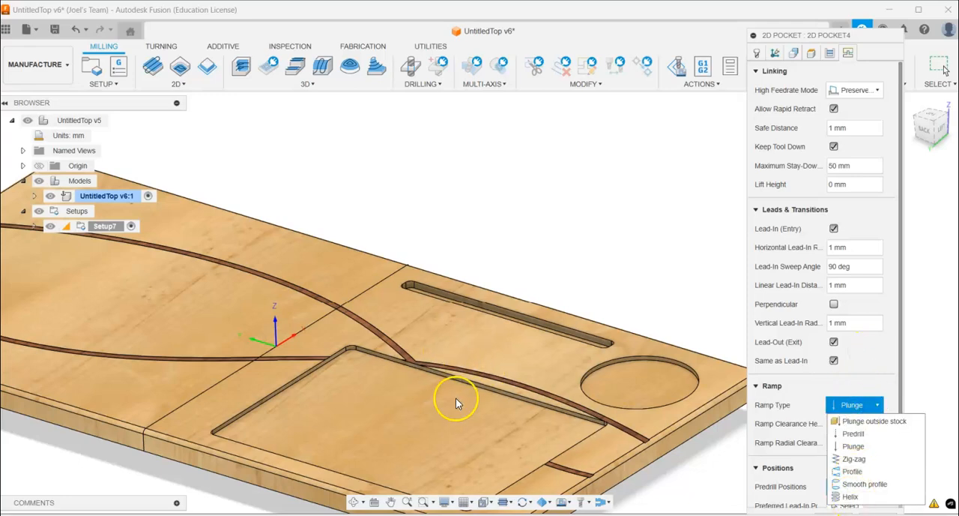
{"action": "left_click", "coordinate": [888, 357]}
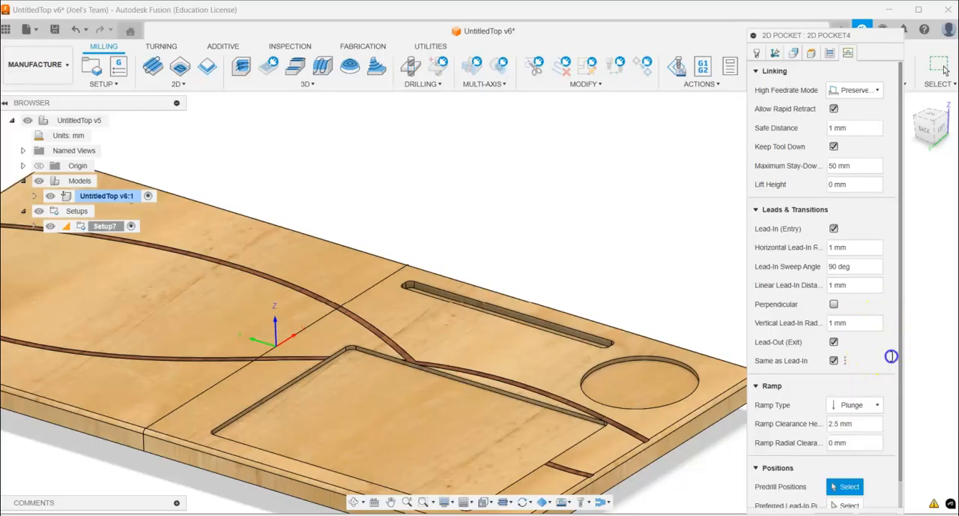
- Review the pocket's tool, feed and speed settings, and finish the 2D Pocket operation to generate its toolpath
{"action": "scroll", "coordinate": [857, 431], "scroll_direction": "down", "scroll_amount": 1}
{"action": "scroll", "coordinate": [857, 450], "scroll_direction": "up", "scroll_amount": 1}
{"action": "left_click_drag", "start_coordinate": [832, 35], "coordinate": [829, 9]}
{"action": "left_click", "coordinate": [759, 27]}
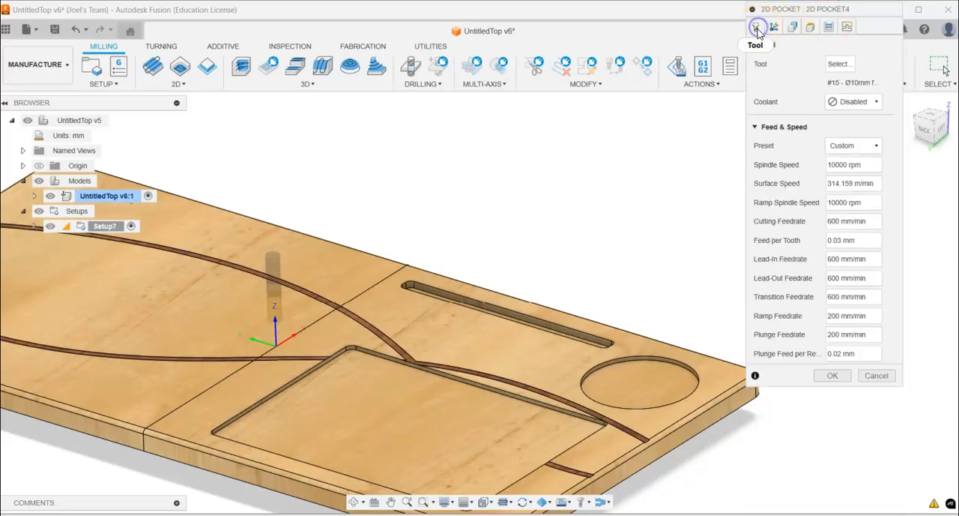
{"action": "left_click", "coordinate": [832, 377]}
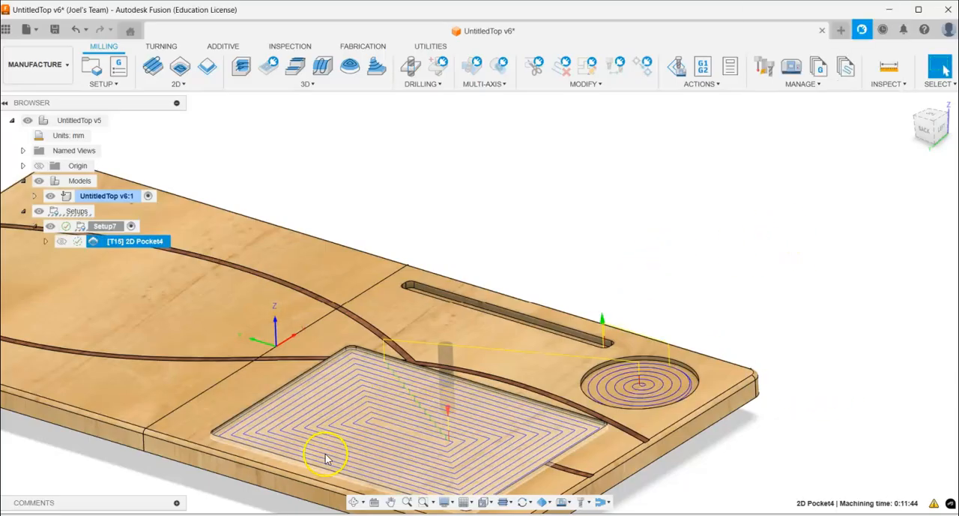
- Simulate the 2D Pocket toolpath and adjust the playback speed while the tool cuts the recesses
{"action": "scroll", "coordinate": [326, 459], "scroll_direction": "down", "scroll_amount": 2}
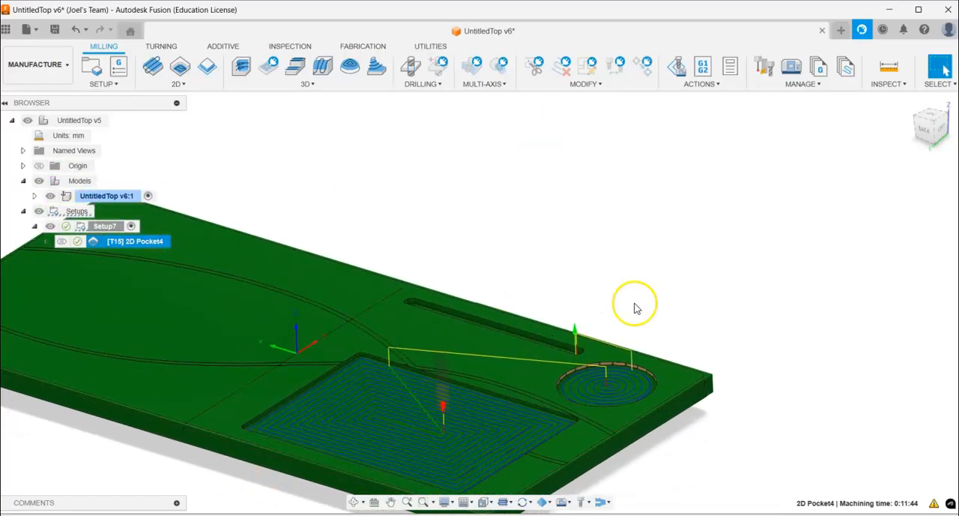
{"action": "mouse_move", "coordinate": [524, 226]}
{"action": "middle_mouse_down", "text": "shift"}
{"action": "mouse_move", "coordinate": [531, 232]}
{"action": "mouse_move", "coordinate": [531, 215]}
{"action": "mouse_move", "coordinate": [529, 223]}
{"action": "middle_mouse_up", "text": "shift"}
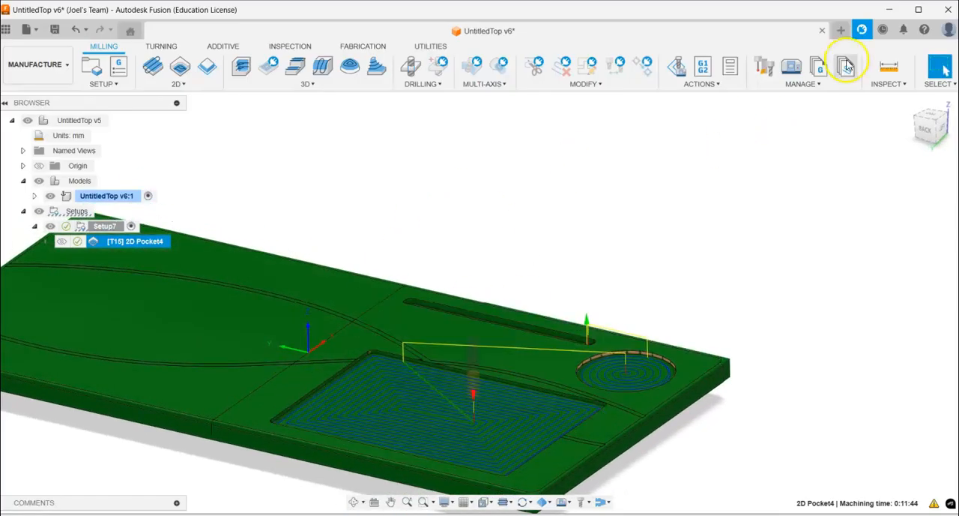
{"action": "left_click", "coordinate": [699, 85]}
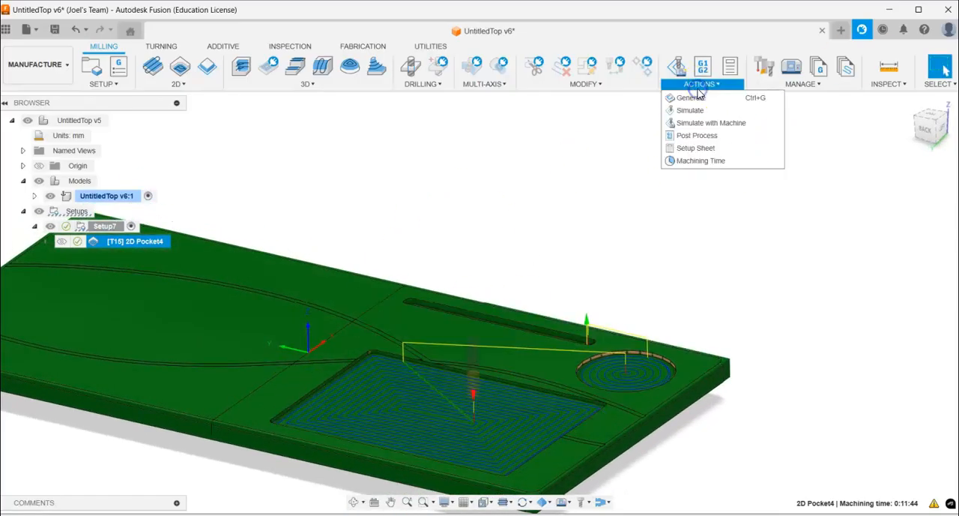
{"action": "left_click", "coordinate": [692, 111]}
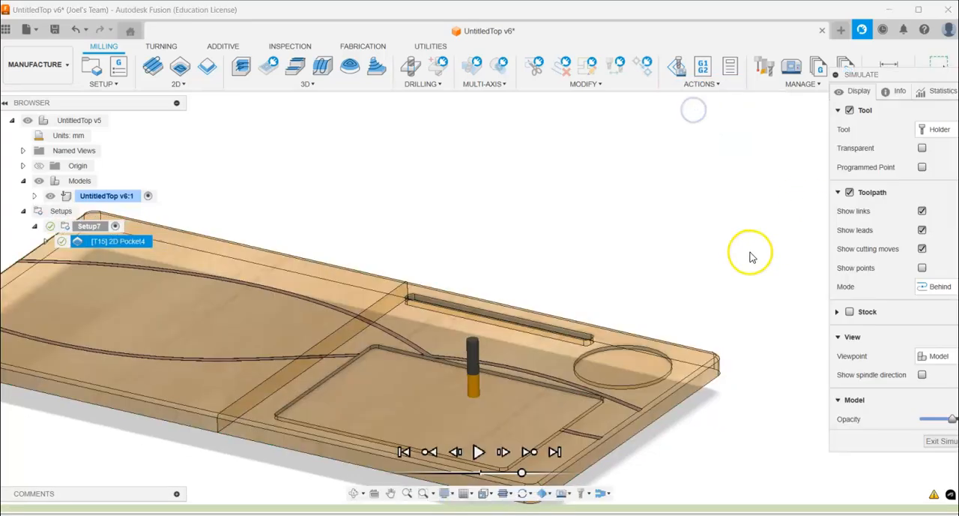
{"action": "scroll", "coordinate": [330, 420], "scroll_direction": "up", "scroll_amount": 2}
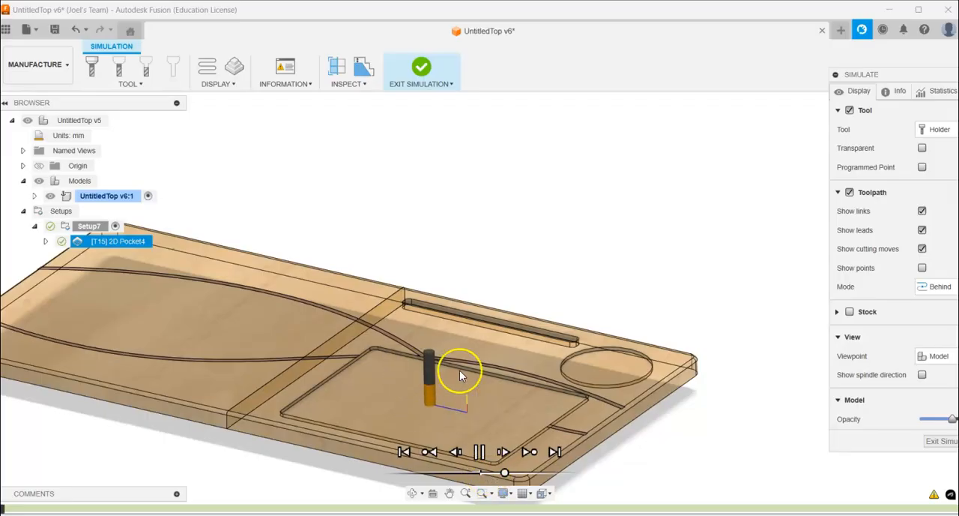
{"action": "left_click_drag", "start_coordinate": [506, 475], "coordinate": [521, 472]}
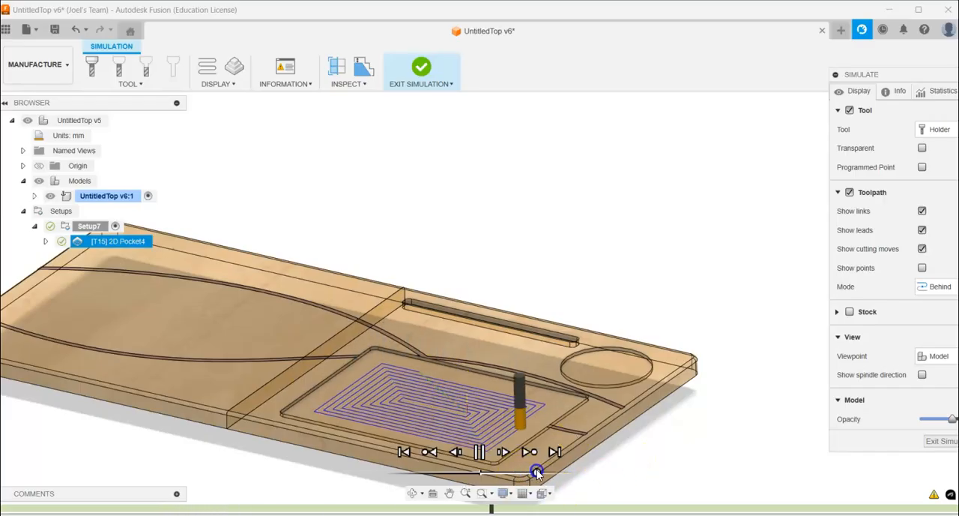
{"action": "left_click_drag", "start_coordinate": [536, 473], "coordinate": [528, 473]}
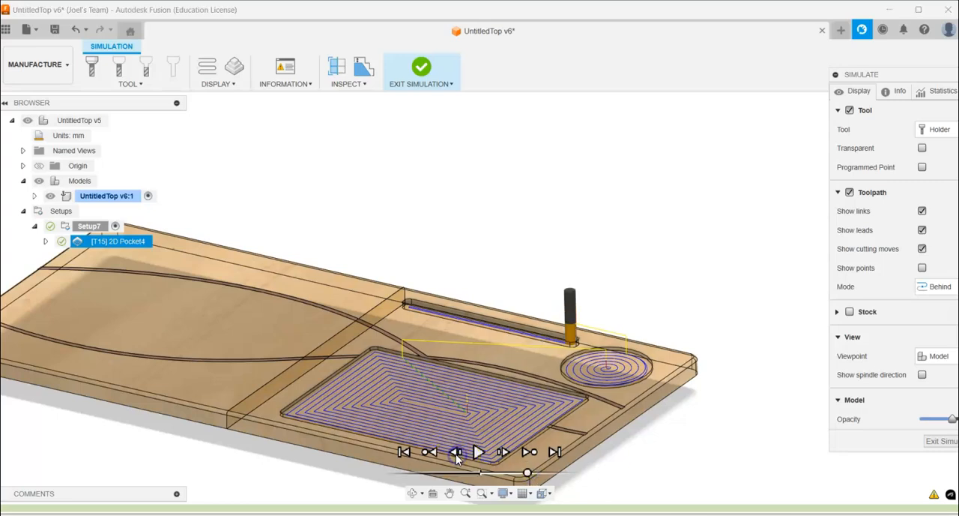
- Step the simulation back to the previous operation point, replay it, then exit the simulation and clear the selection
{"action": "left_click", "coordinate": [429, 451]}
{"action": "left_click", "coordinate": [480, 452]}
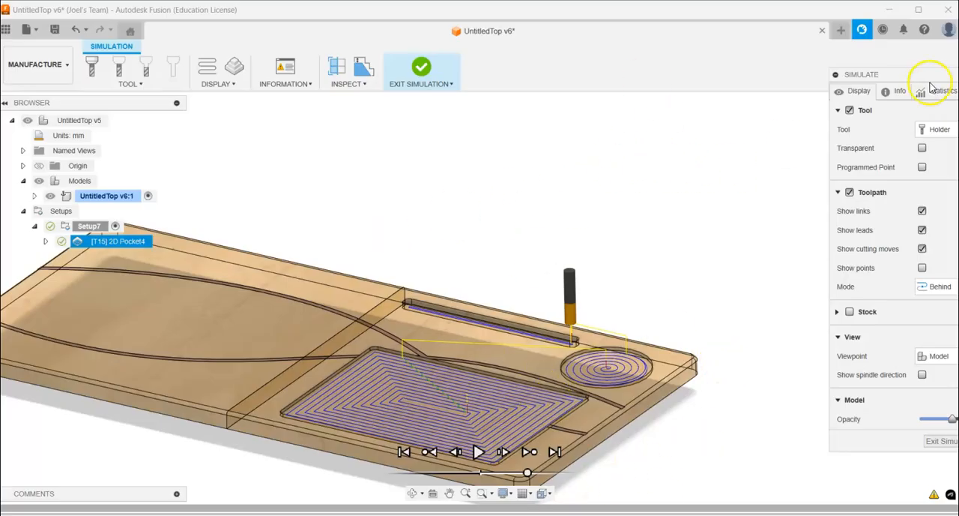
{"action": "left_click_drag", "start_coordinate": [905, 80], "coordinate": [837, 84]}
{"action": "left_click", "coordinate": [882, 449]}
{"action": "scroll", "coordinate": [415, 452], "scroll_direction": "down", "scroll_amount": 3}
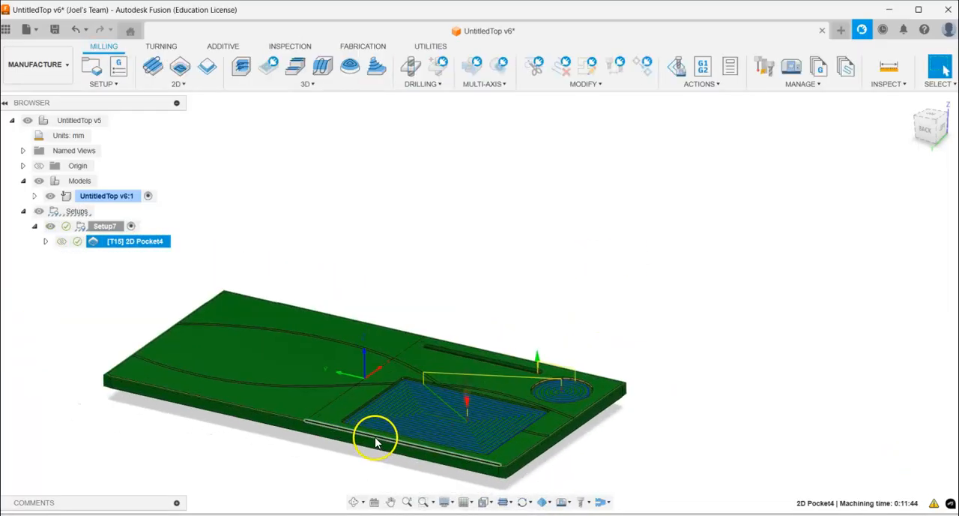
{"action": "scroll", "coordinate": [303, 455], "scroll_direction": "up", "scroll_amount": 2}
{"action": "left_click", "coordinate": [374, 170]}
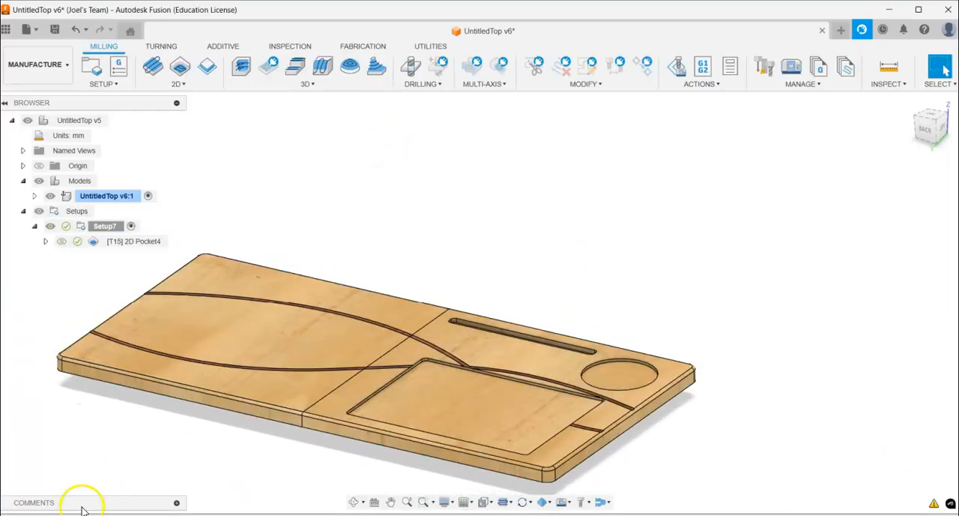
- Start post processing the milling setup and delete the Axiom+ucCNC.cps post from the local post library
{"action": "scroll", "coordinate": [103, 454], "scroll_direction": "up", "scroll_amount": 1}
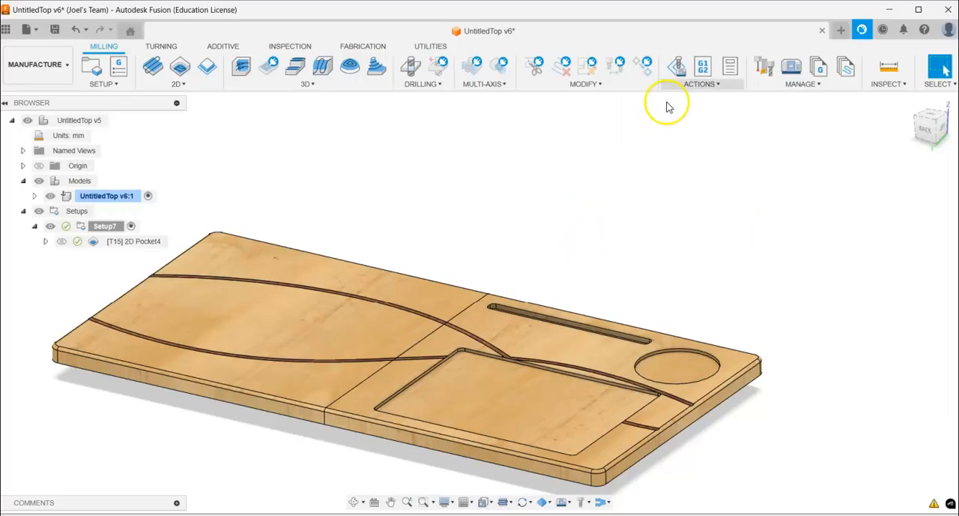
{"action": "left_click", "coordinate": [703, 71]}
{"action": "left_click_drag", "start_coordinate": [531, 33], "coordinate": [559, 38]}
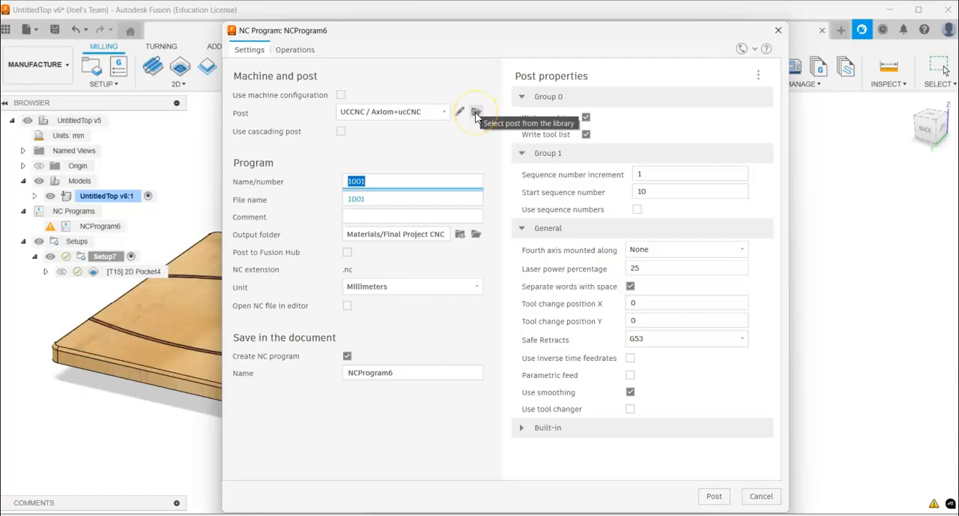
{"action": "left_click", "coordinate": [476, 112]}
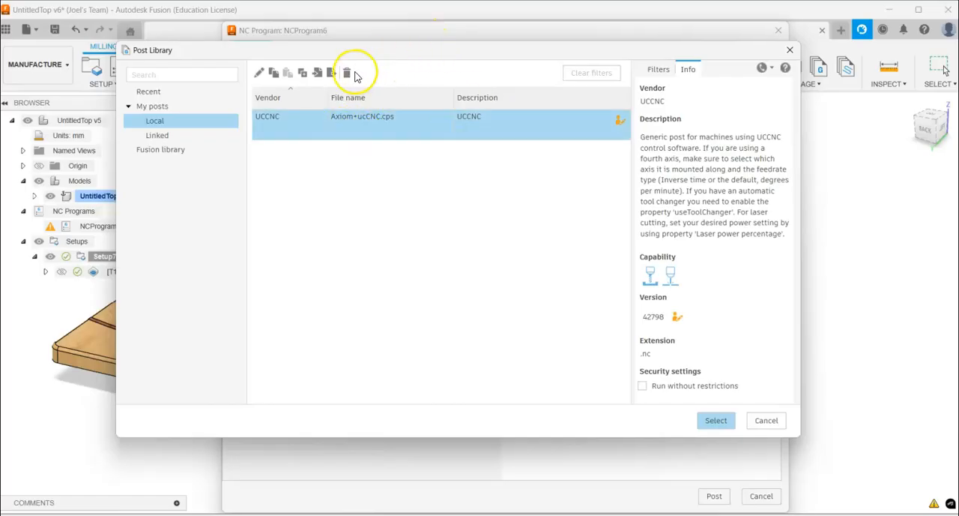
{"action": "left_click", "coordinate": [348, 72]}
{"action": "left_click", "coordinate": [509, 265]}
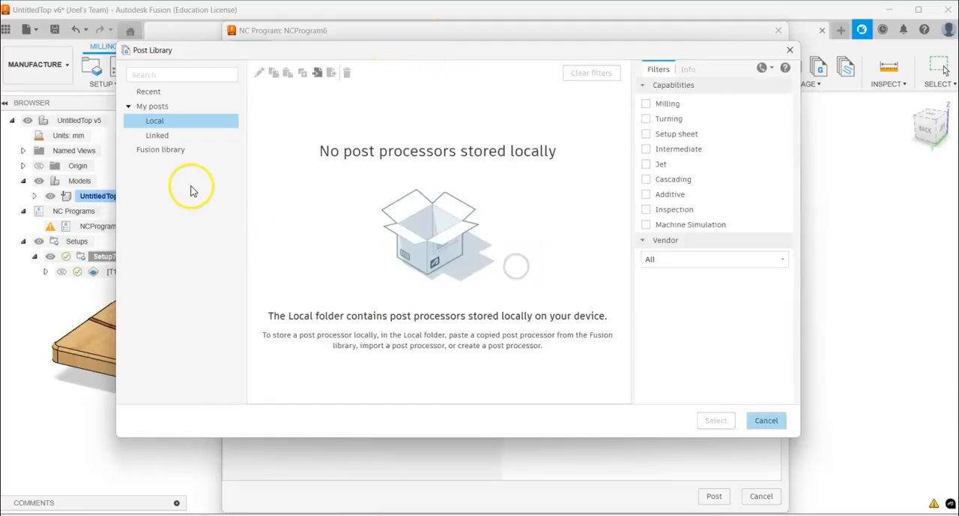
- Import Axiom+ucCNC.cps from Downloads into the local post library and select it as the NC program's post
{"action": "left_click", "coordinate": [155, 124]}
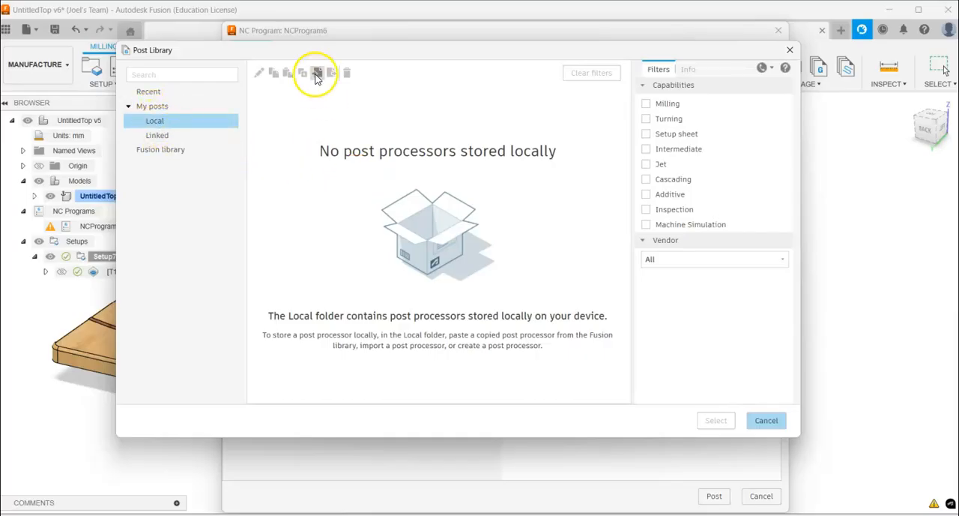
{"action": "left_click", "coordinate": [316, 76]}
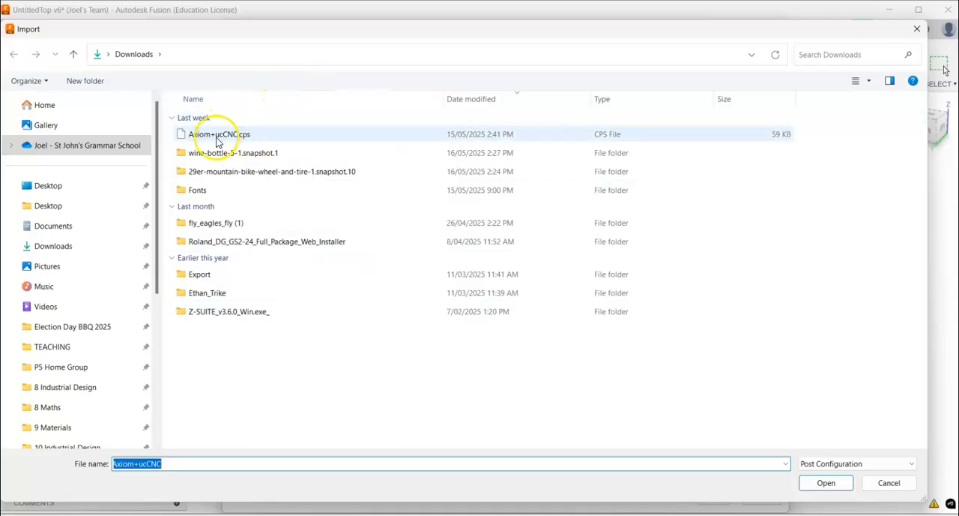
{"action": "left_click", "coordinate": [218, 142]}
{"action": "left_click", "coordinate": [825, 484]}
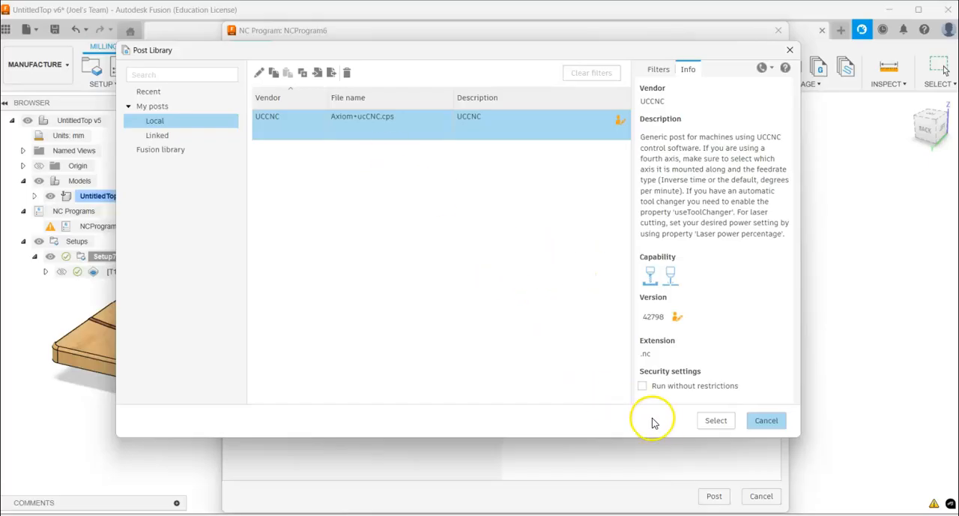
{"action": "left_click", "coordinate": [712, 422]}
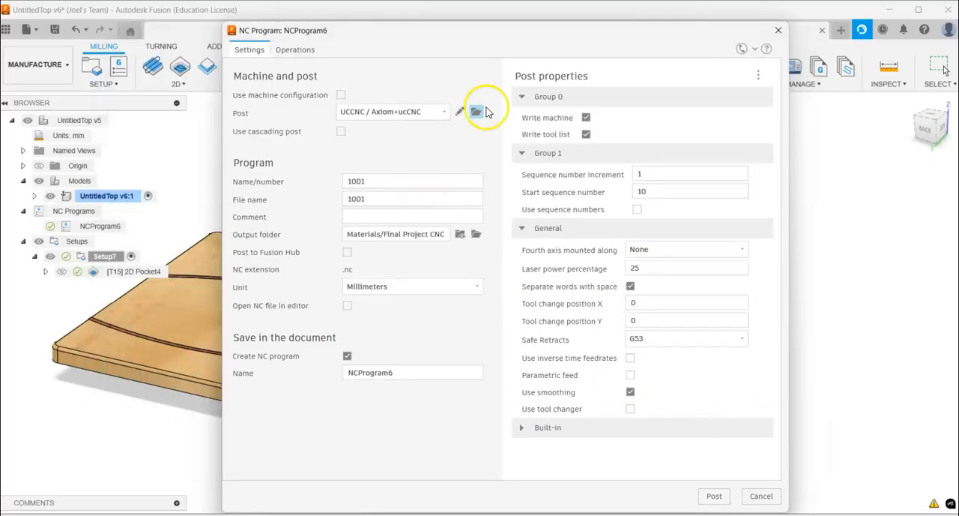
- Name the NC program Top_pocket_machining plus the maker's name, choose the Final Project CNC output folder, and post the code
{"action": "left_click_drag", "start_coordinate": [385, 182], "coordinate": [317, 184]}
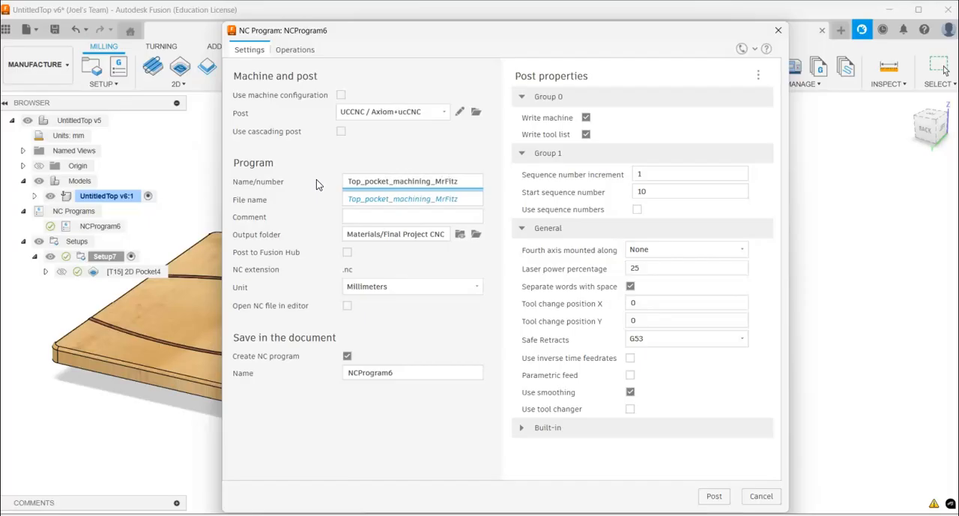
{"action": "left_click", "coordinate": [476, 235]}
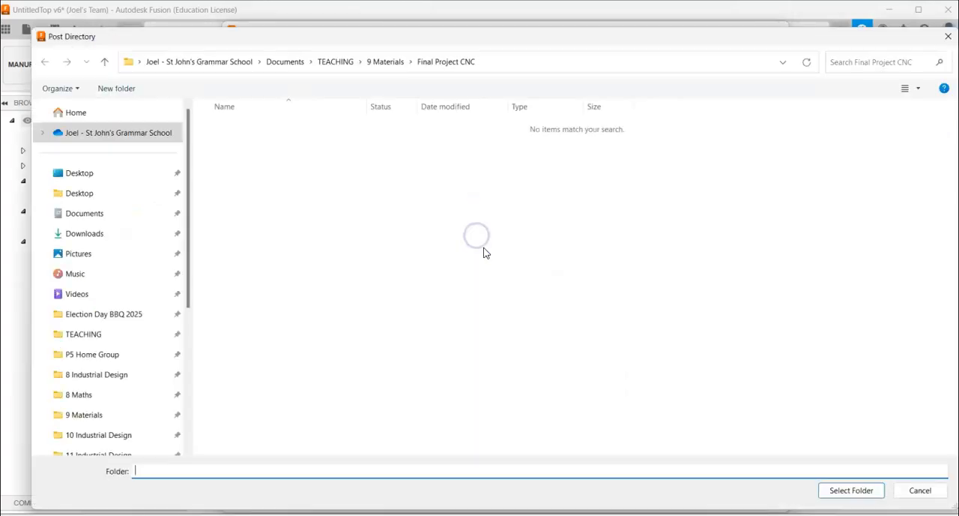
{"action": "left_click", "coordinate": [835, 488]}
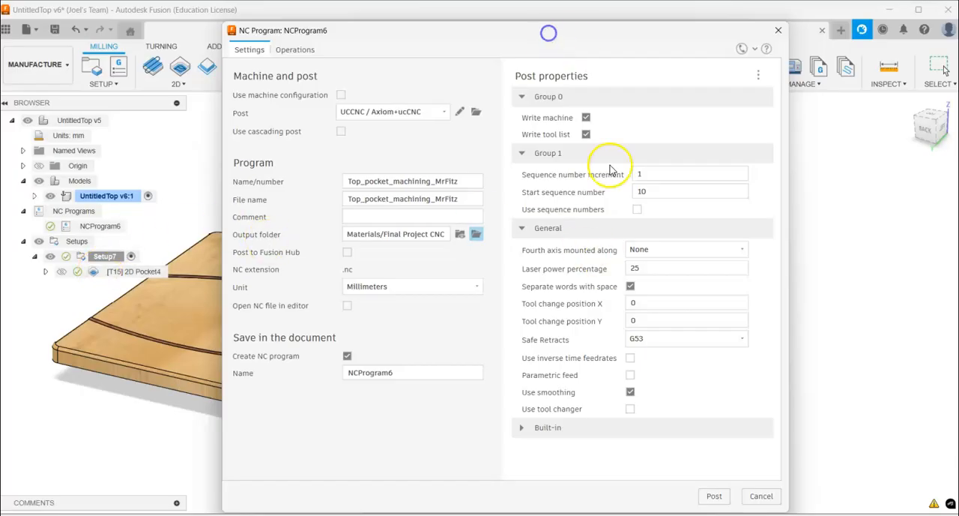
{"action": "left_click", "coordinate": [714, 498]}
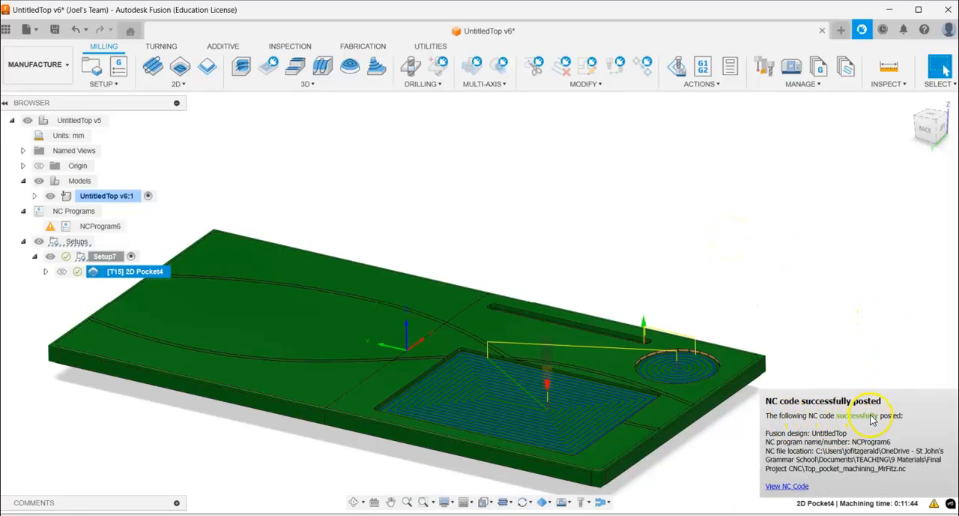
- View the posted NC code, examine its tool, spindle and coordinate lines through to the program end, and close the editor
{"action": "left_click", "coordinate": [794, 487]}
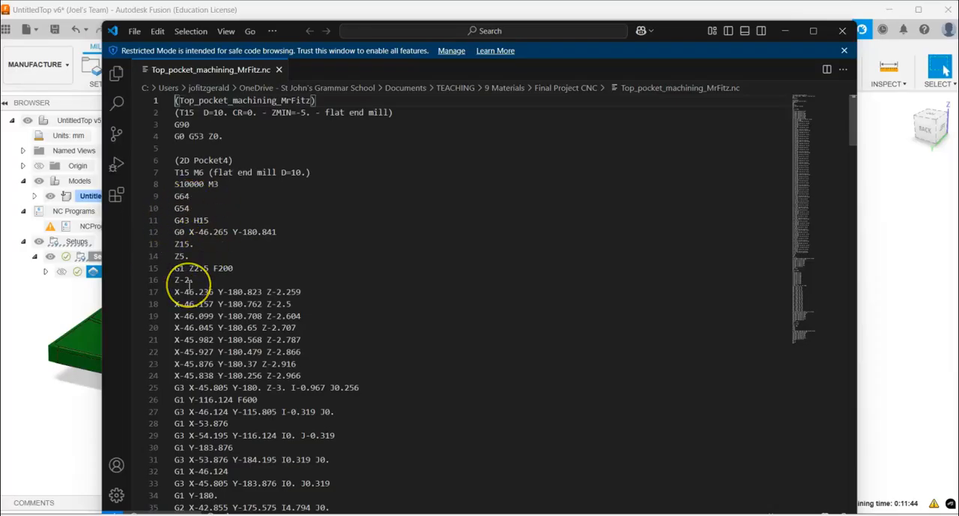
{"action": "scroll", "coordinate": [188, 285], "scroll_direction": "down", "scroll_amount": 3}
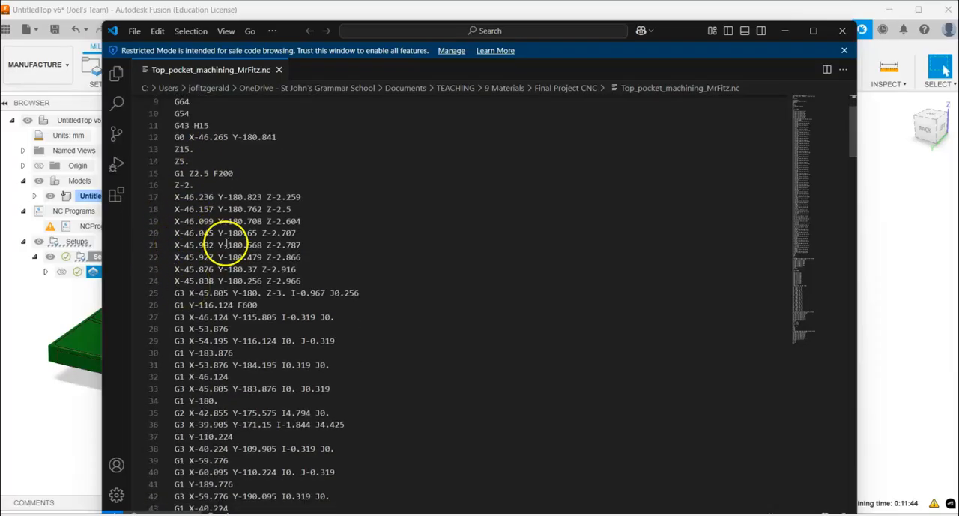
{"action": "scroll", "coordinate": [305, 275], "scroll_direction": "down", "scroll_amount": 10}
{"action": "scroll", "coordinate": [305, 281], "scroll_direction": "down", "scroll_amount": 20}
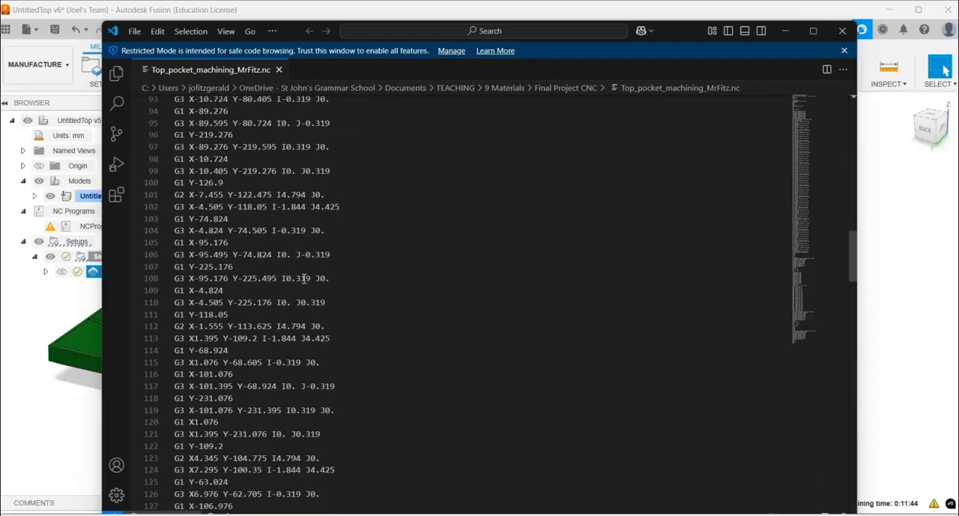
{"action": "scroll", "coordinate": [304, 283], "scroll_direction": "up", "scroll_amount": 20}
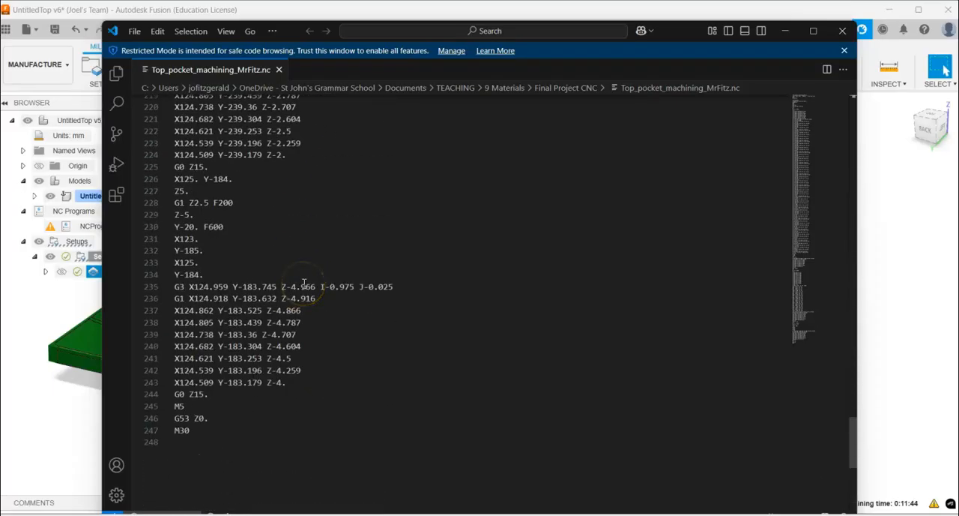
{"action": "scroll", "coordinate": [305, 283], "scroll_direction": "up", "scroll_amount": 20}
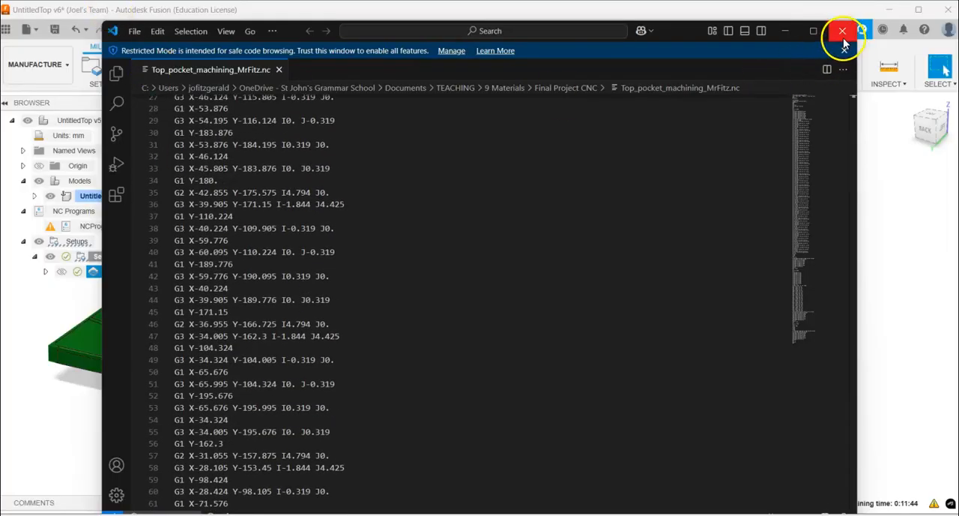
{"action": "left_click_drag", "start_coordinate": [681, 30], "coordinate": [683, 26]}
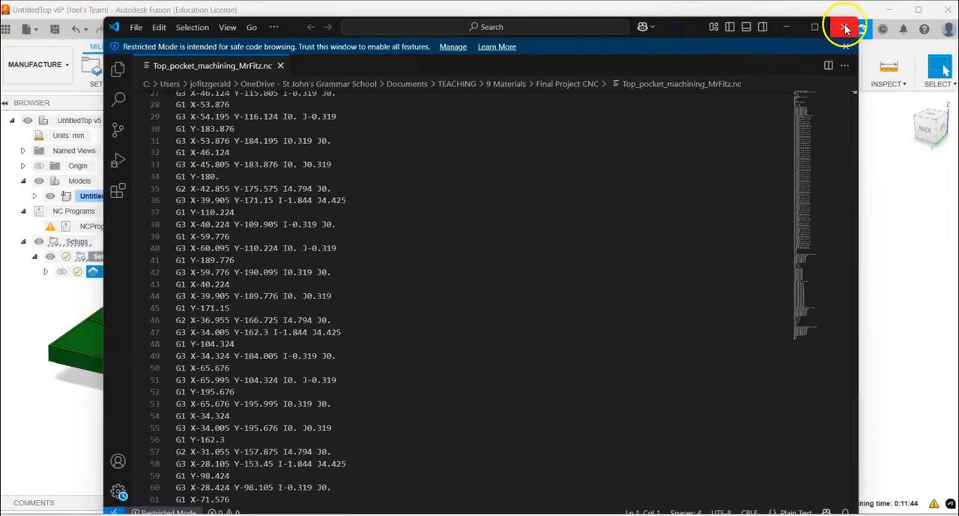
{"action": "left_click", "coordinate": [845, 28]}
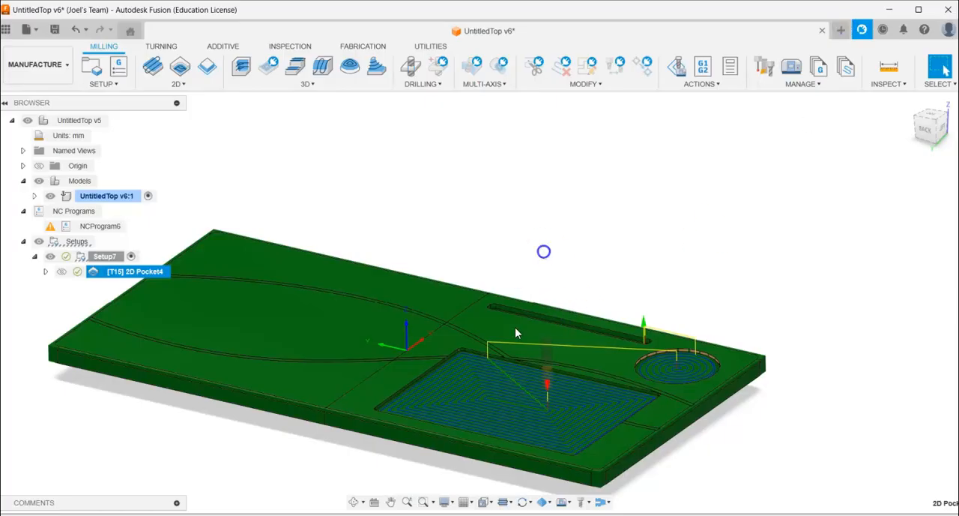
{"action": "left_click", "coordinate": [544, 251]}
{"action": "mouse_move", "coordinate": [297, 515]}
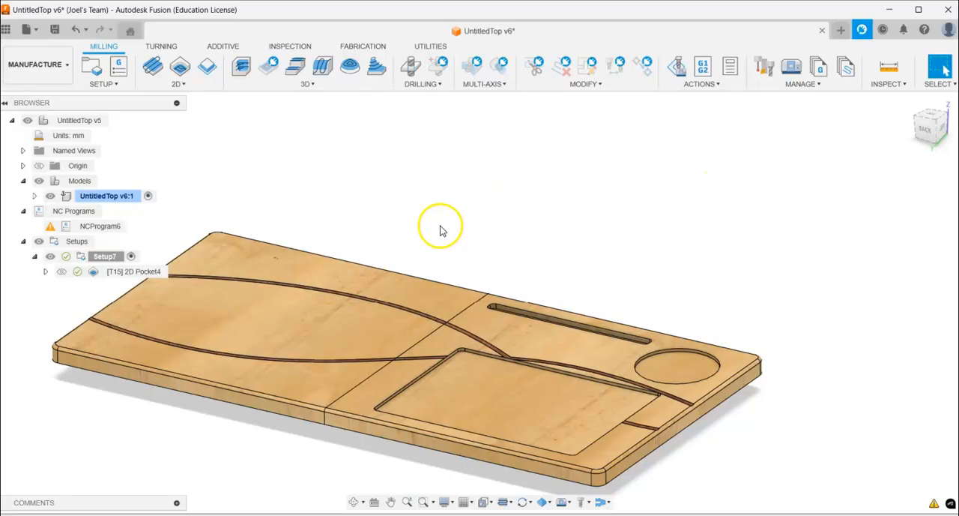
{"action": "middle_click_drag", "start_coordinate": [433, 236], "coordinate": [457, 293], "text": "shift"}
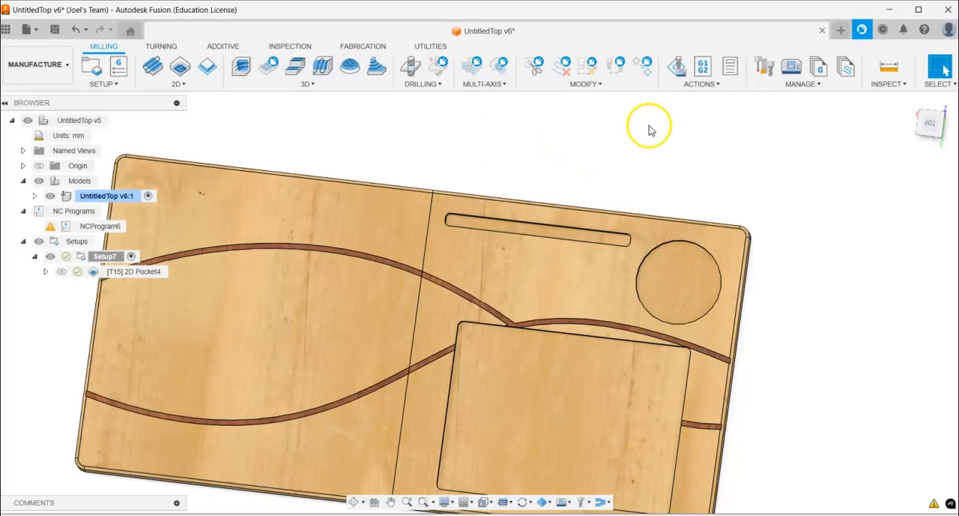
- Switch to the PowerPoint slide show and advance it to the CNC Routing Basic Pockets slide
{"action": "key", "text": "alt+Tab"}
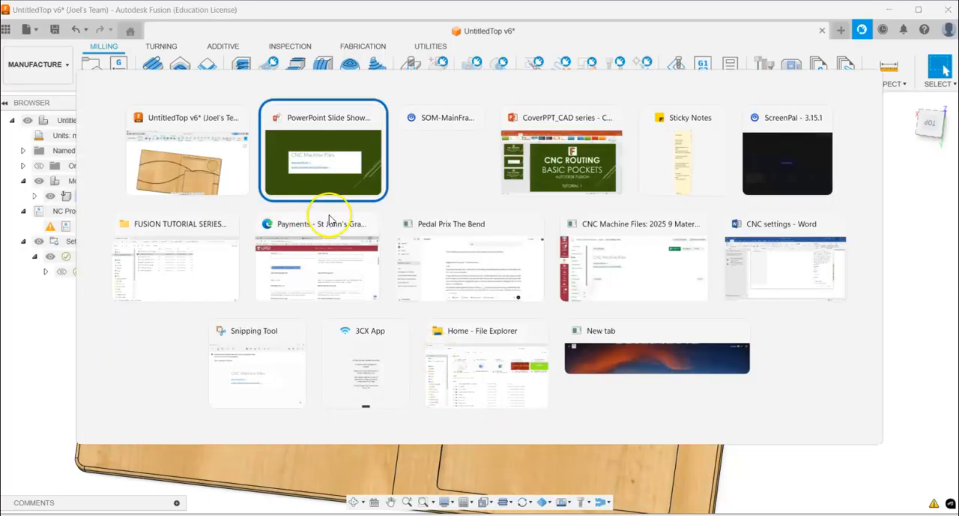
{"action": "left_click", "coordinate": [310, 159]}
{"action": "left_click", "coordinate": [430, 257]}
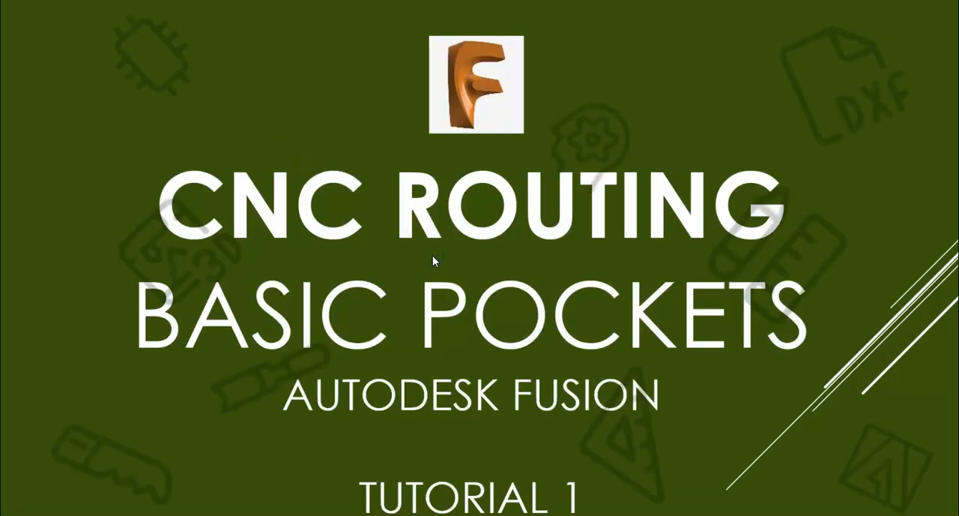